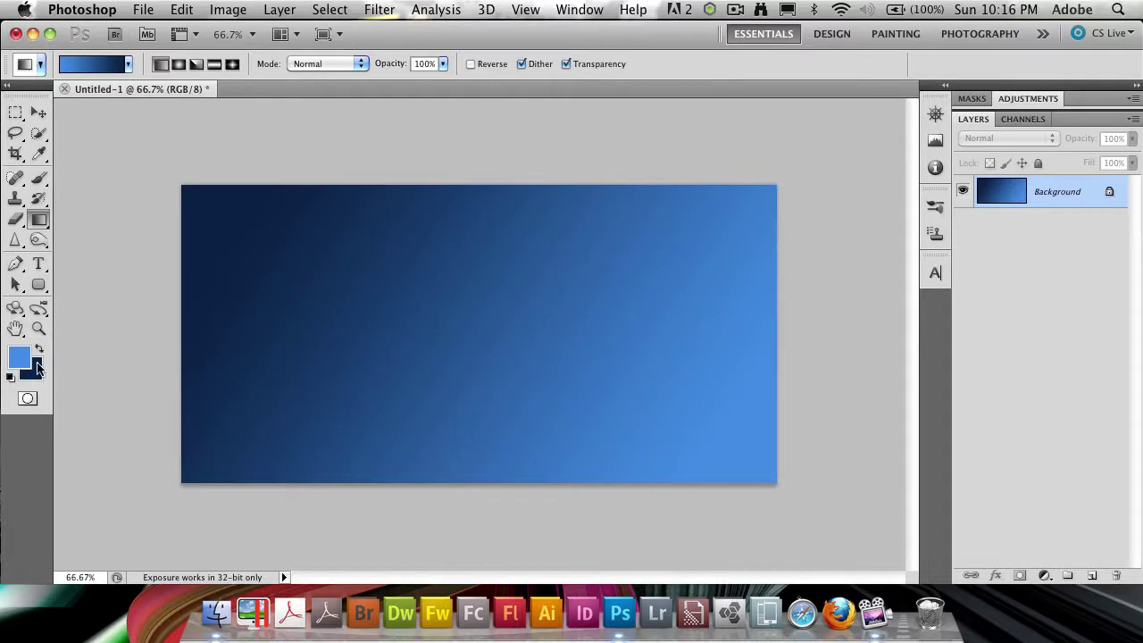
- Set the background colour to dark navy #012555
click(37, 368)
drag(431, 90, 680, 157)
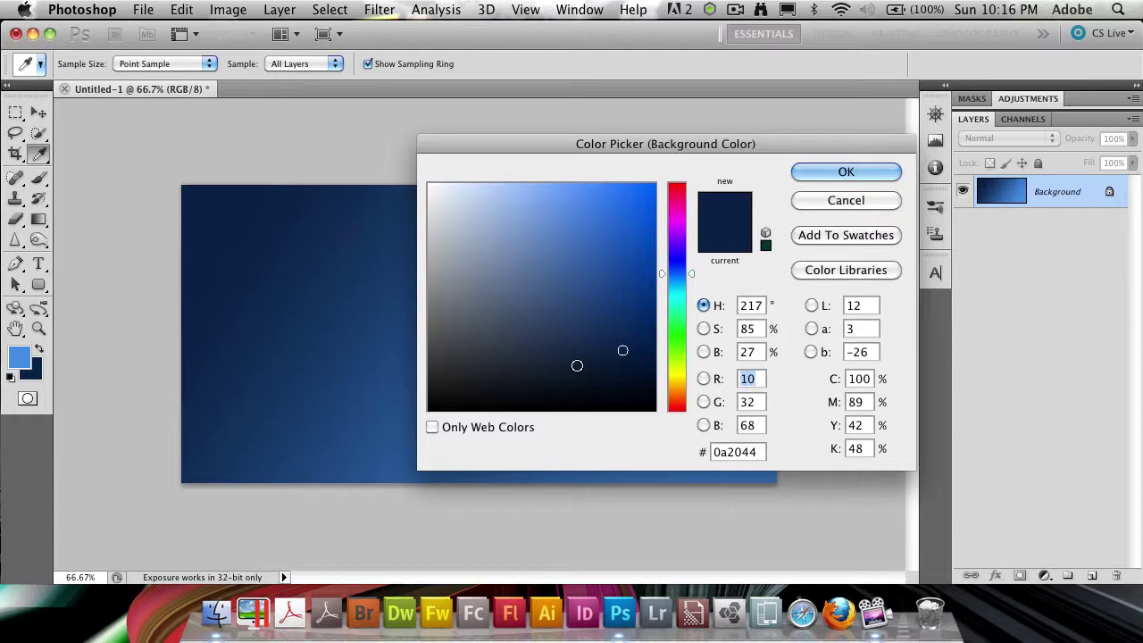
click(637, 312)
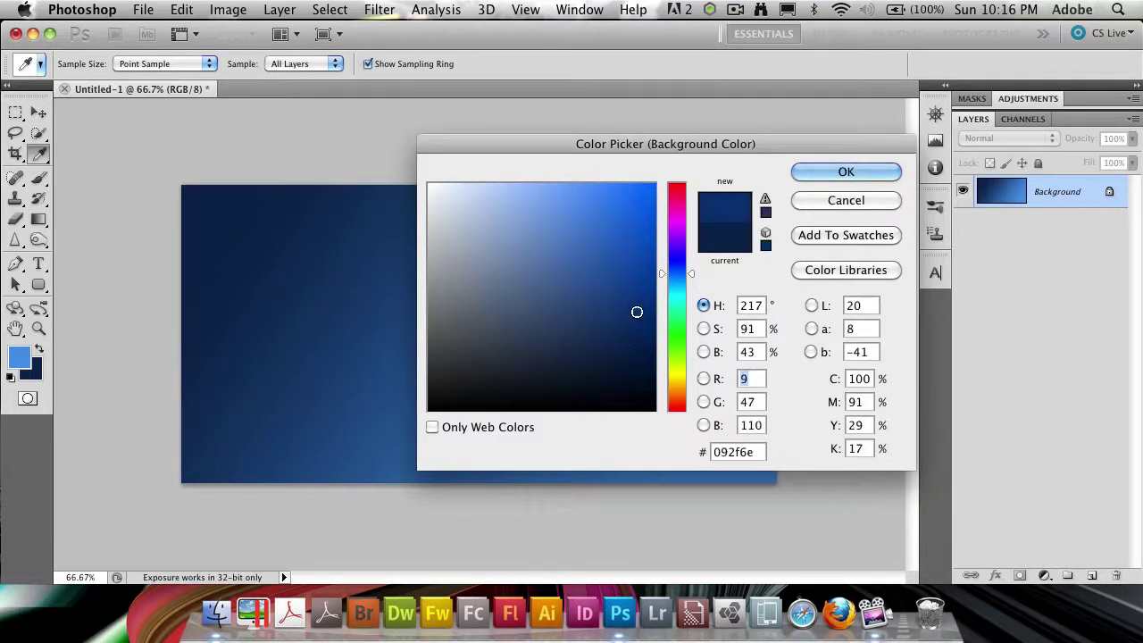
mouse_move(637, 312)
mouse_down()
mouse_move(653, 322)
mouse_move(660, 307)
mouse_up()
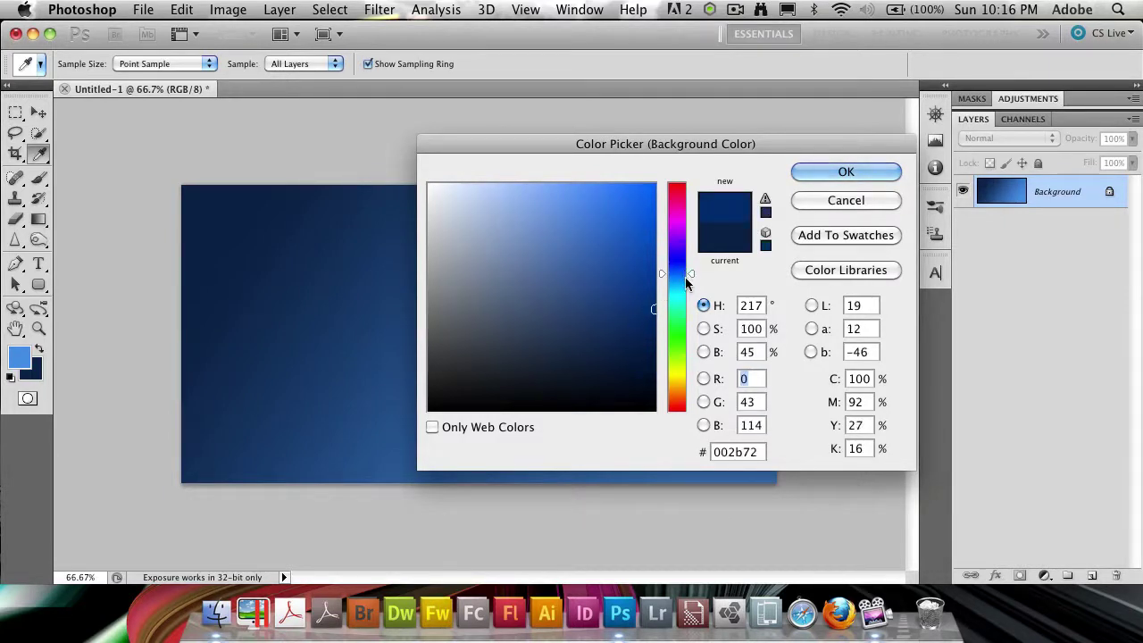
drag(682, 271, 682, 274)
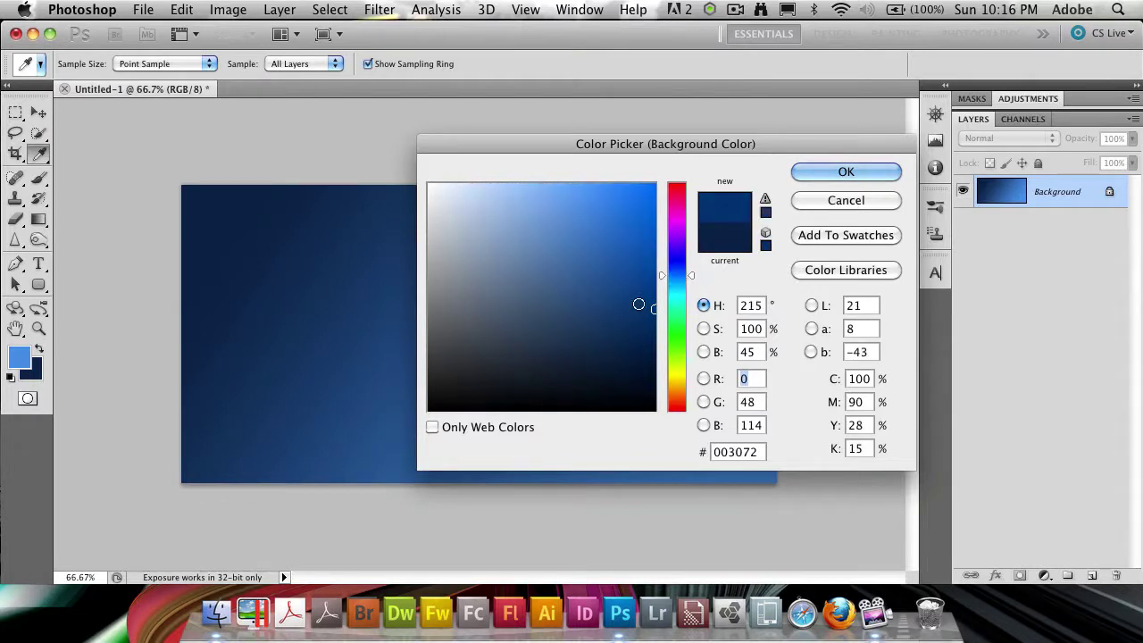
mouse_move(638, 304)
mouse_down()
mouse_move(625, 322)
mouse_move(653, 334)
mouse_up()
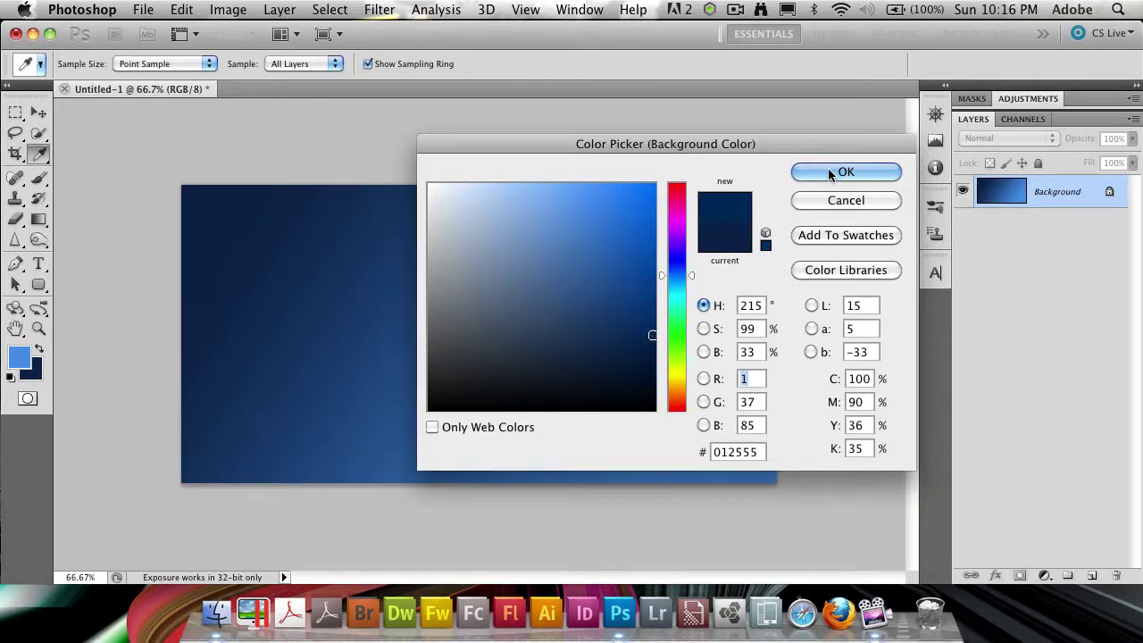
click(828, 172)
- Set the foreground colour to a brighter blue
click(22, 362)
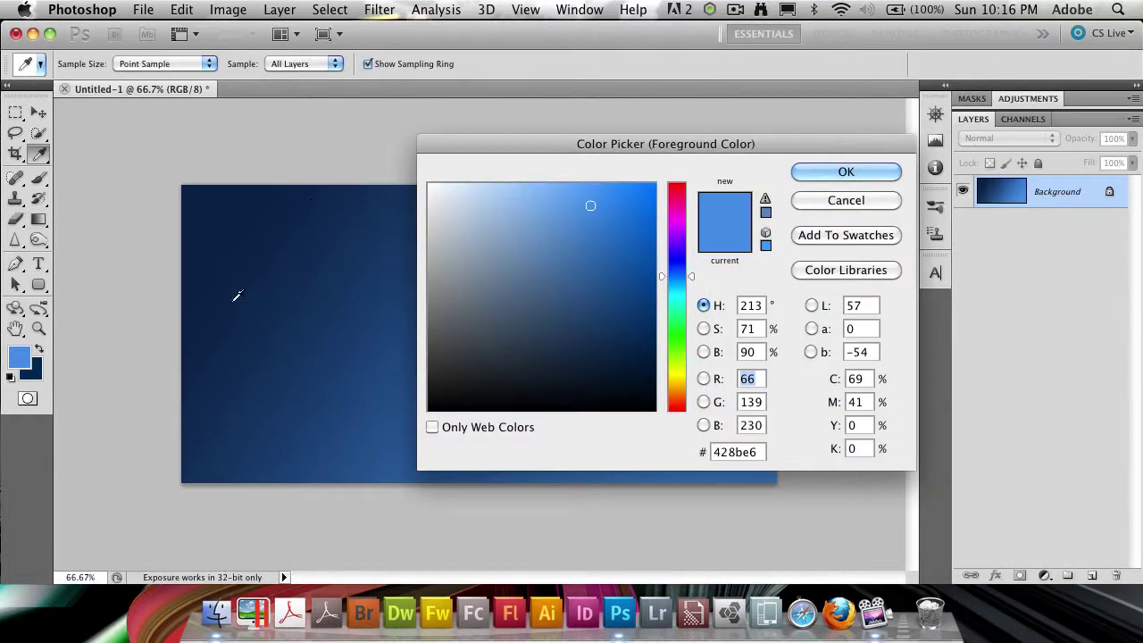
click(39, 367)
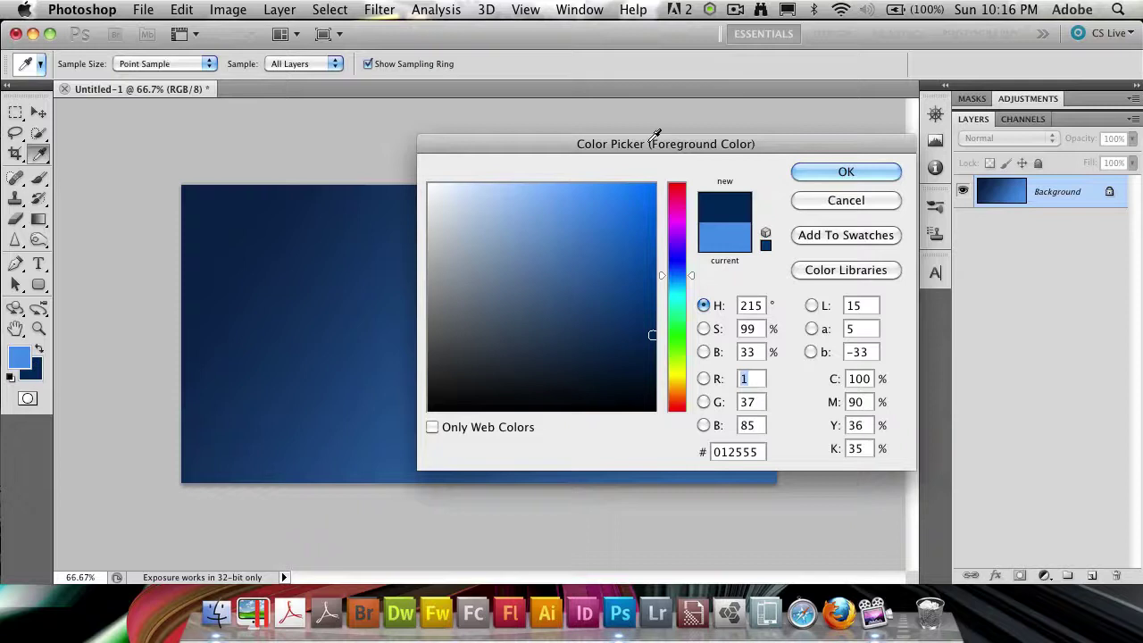
click(635, 270)
mouse_move(635, 270)
mouse_down()
mouse_move(653, 217)
mouse_move(622, 217)
mouse_move(631, 212)
mouse_up()
click(807, 172)
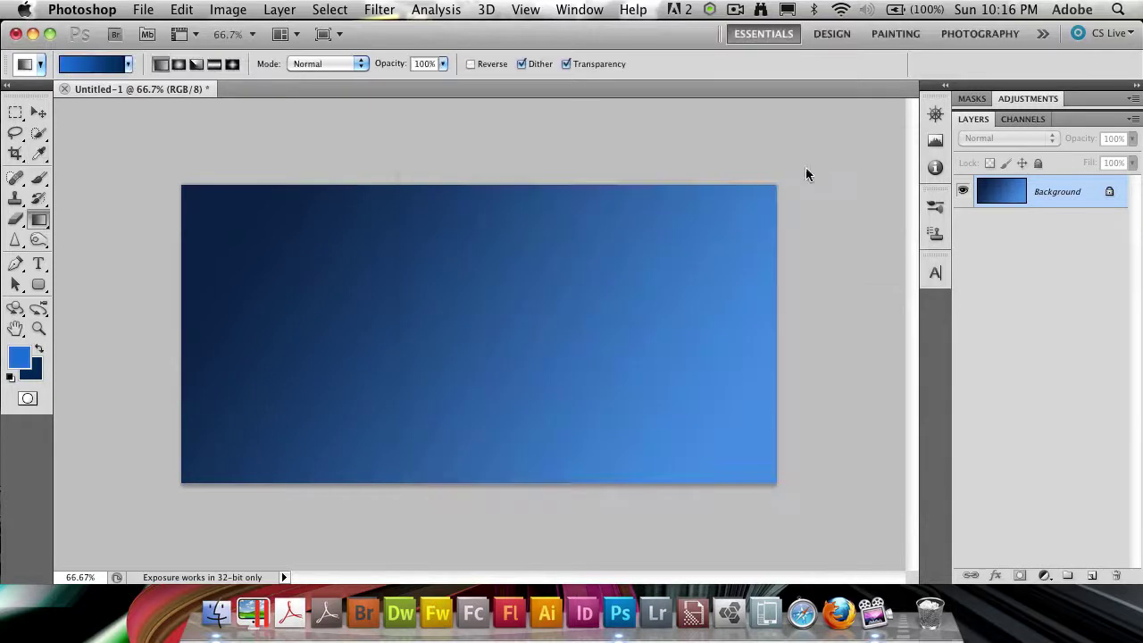
- Draw a left-to-right gradient from dark navy to bright blue across the canvas
click(129, 64)
click(263, 260)
mouse_move(185, 313)
mouse_down()
mouse_move(774, 293)
mouse_move(776, 326)
mouse_move(175, 324)
mouse_move(186, 321)
mouse_up()
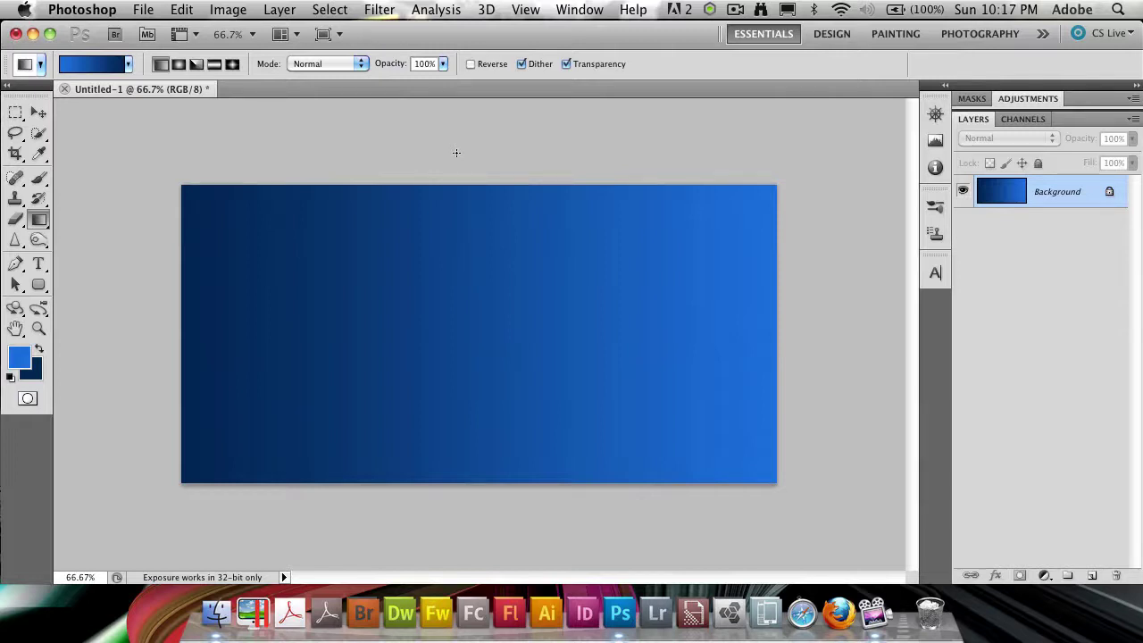
- Add Layer 1 above the Background; Difference Clouds fails on the empty layer
click(1093, 577)
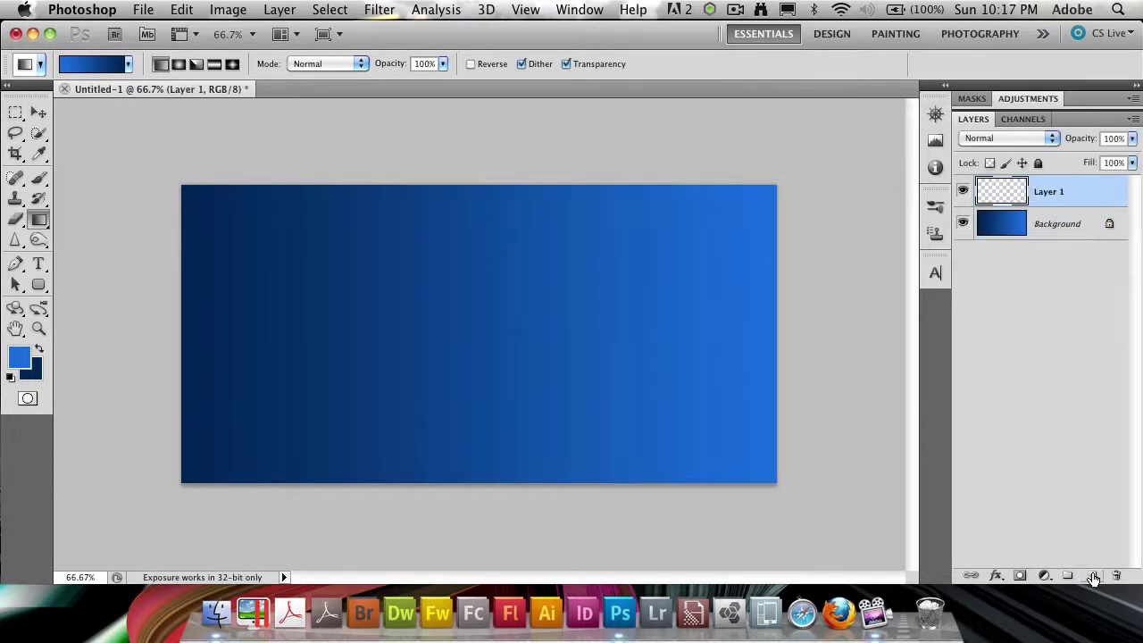
click(376, 9)
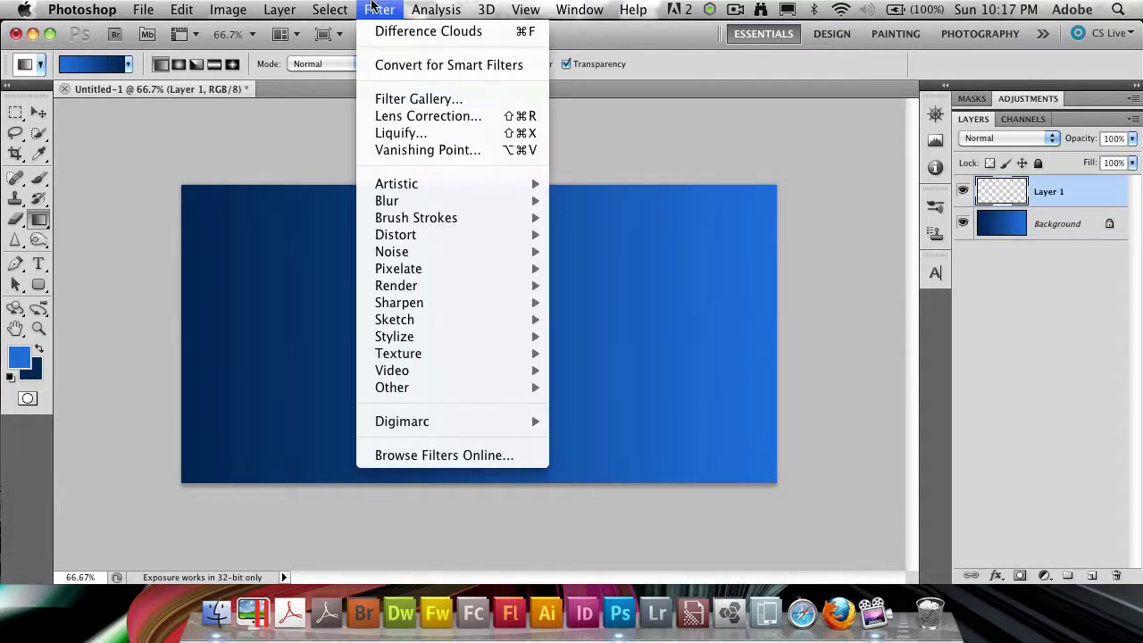
mouse_move(420, 286)
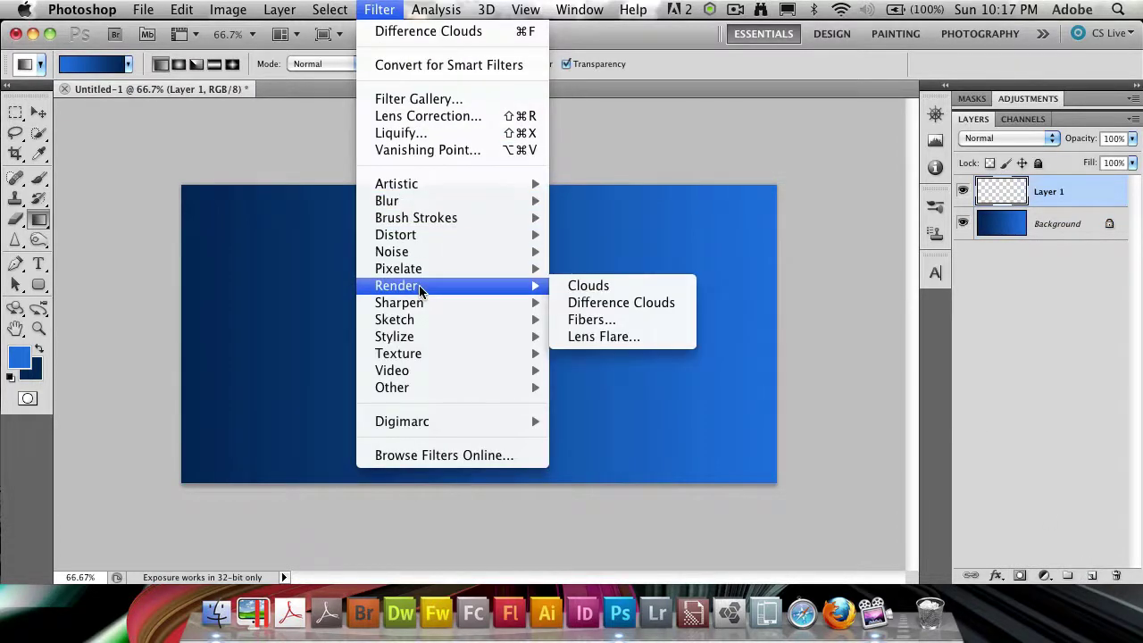
click(600, 303)
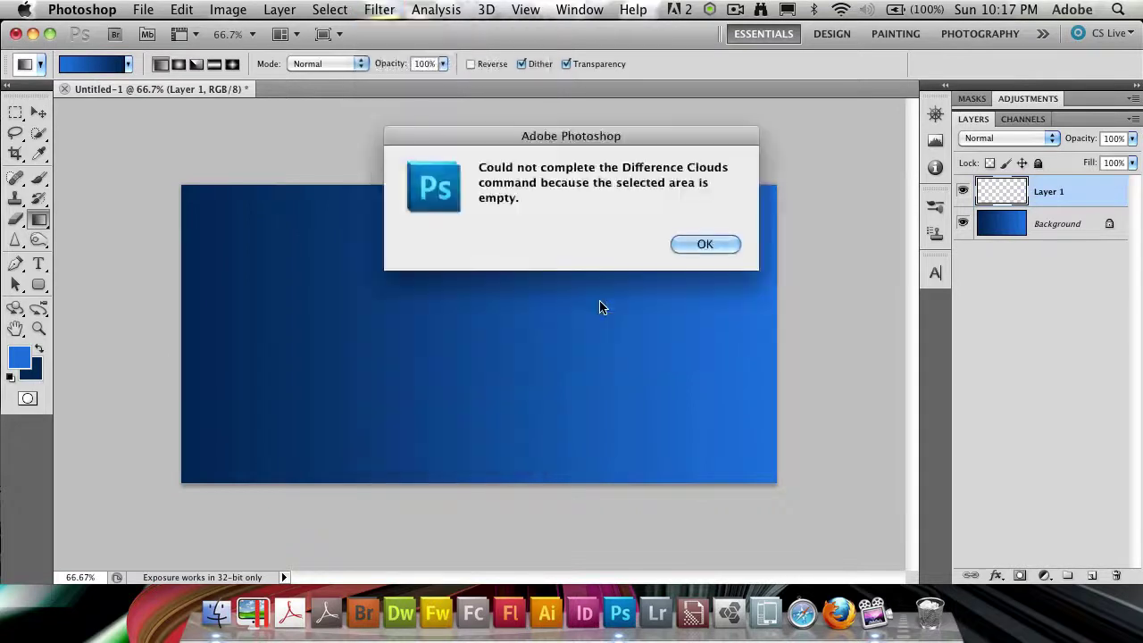
click(703, 246)
- Fill Layer 1 with the navy colour using Cmd+Delete
key(super+BackSpace)
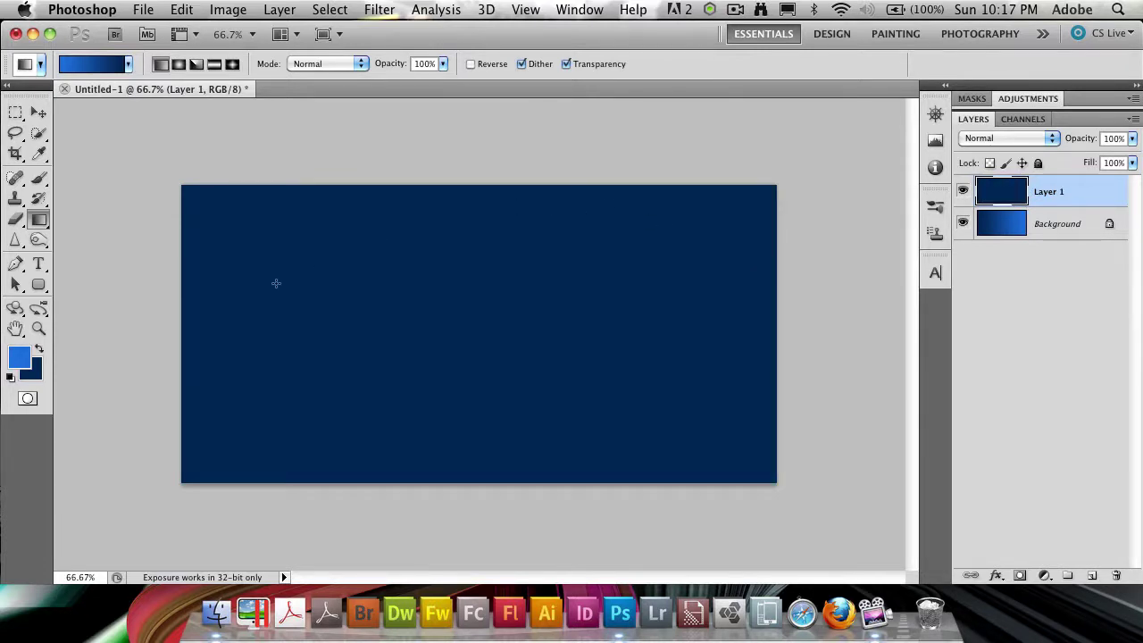
key(alt+BackSpace)
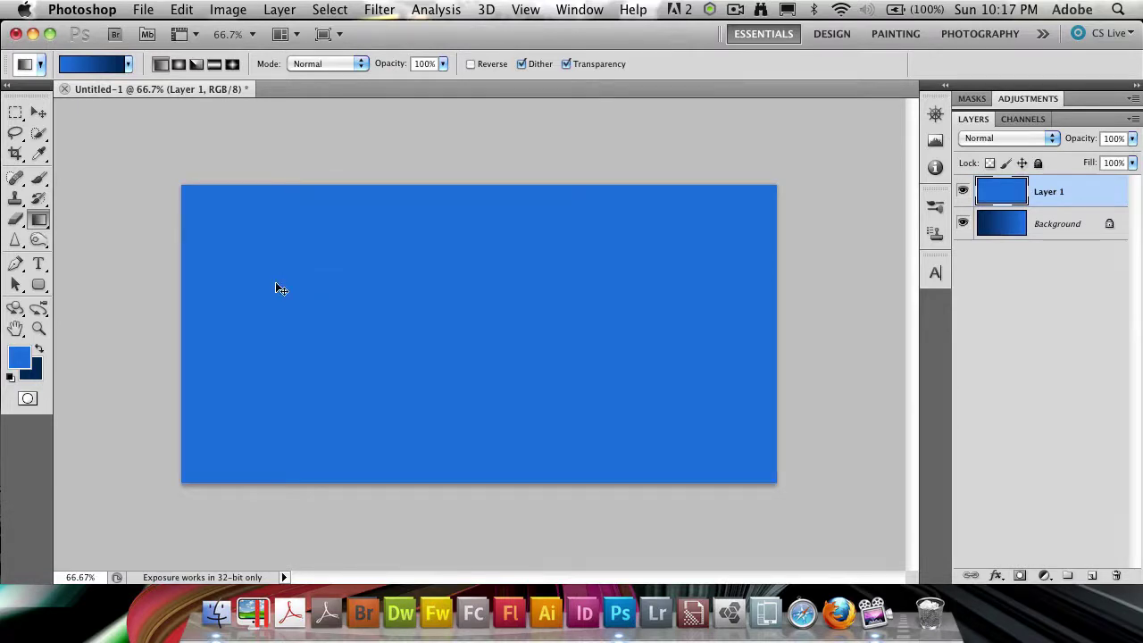
key(super+BackSpace)
key(alt+BackSpace)
key(super+BackSpace)
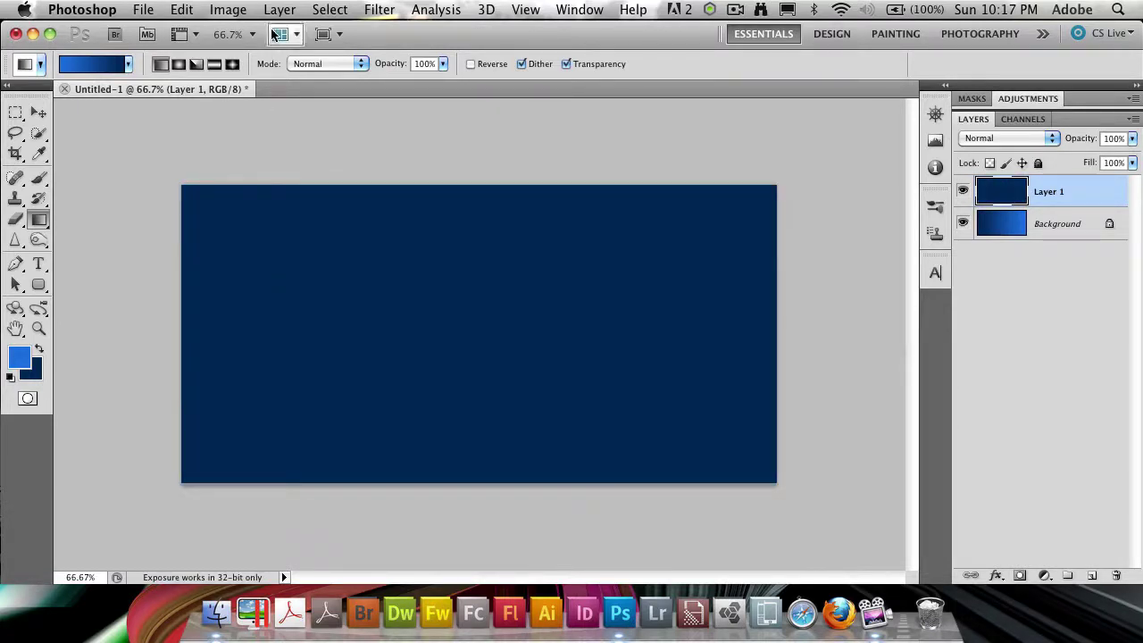
- Render Difference Clouds on the filled Layer 1
click(379, 9)
mouse_move(429, 275)
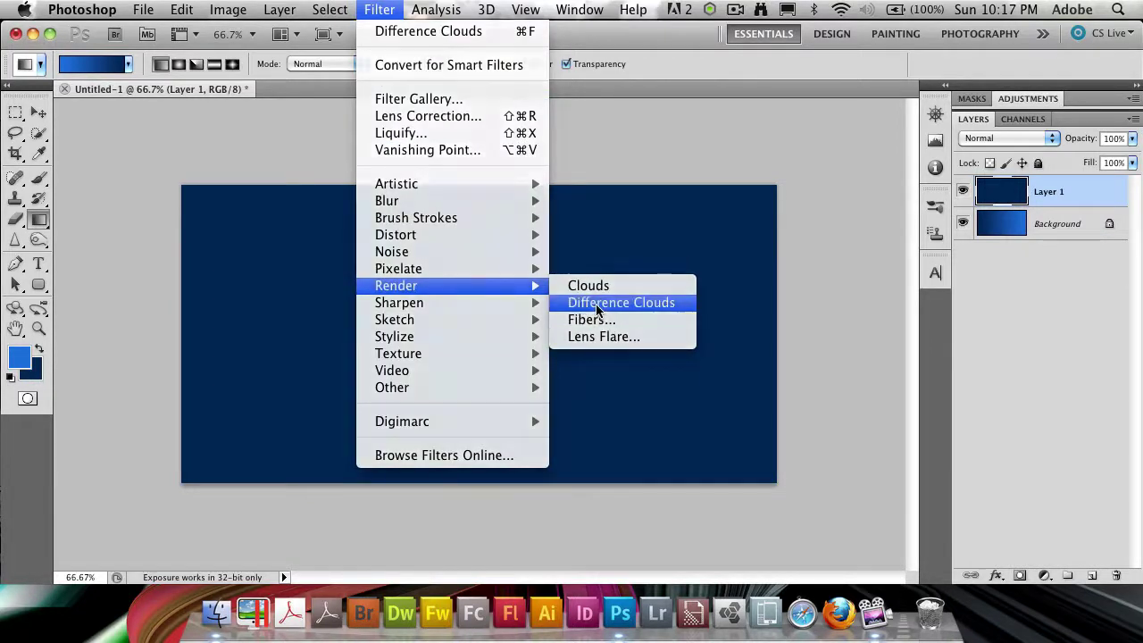
click(597, 305)
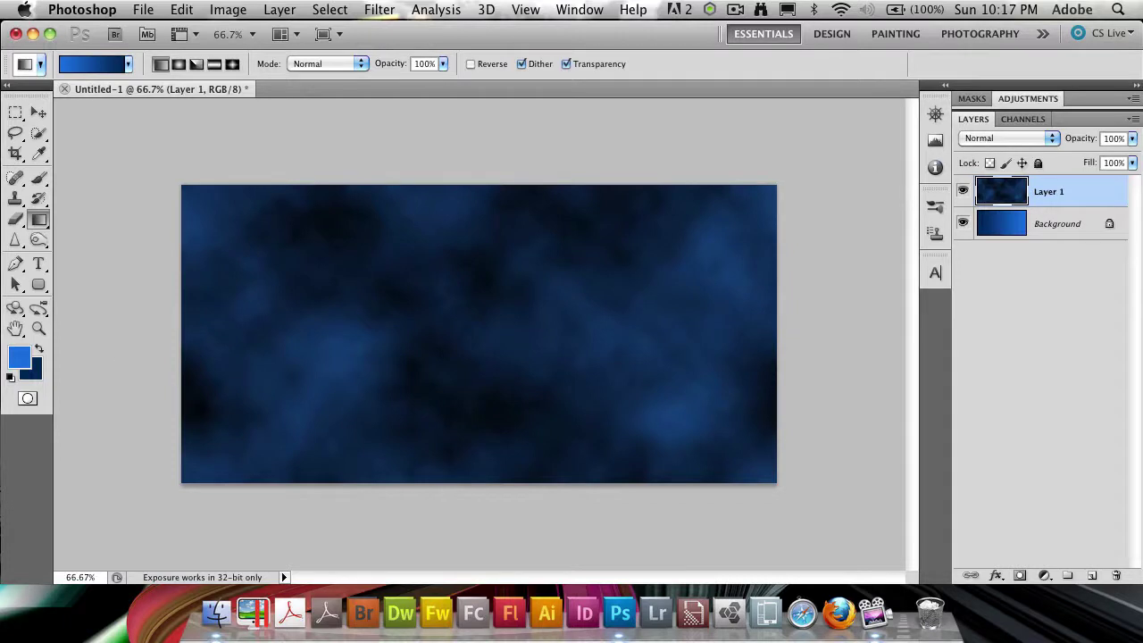
- Set the foreground colour to white and reapply Difference Clouds twice with Cmd+F
click(19, 358)
drag(562, 243, 389, 158)
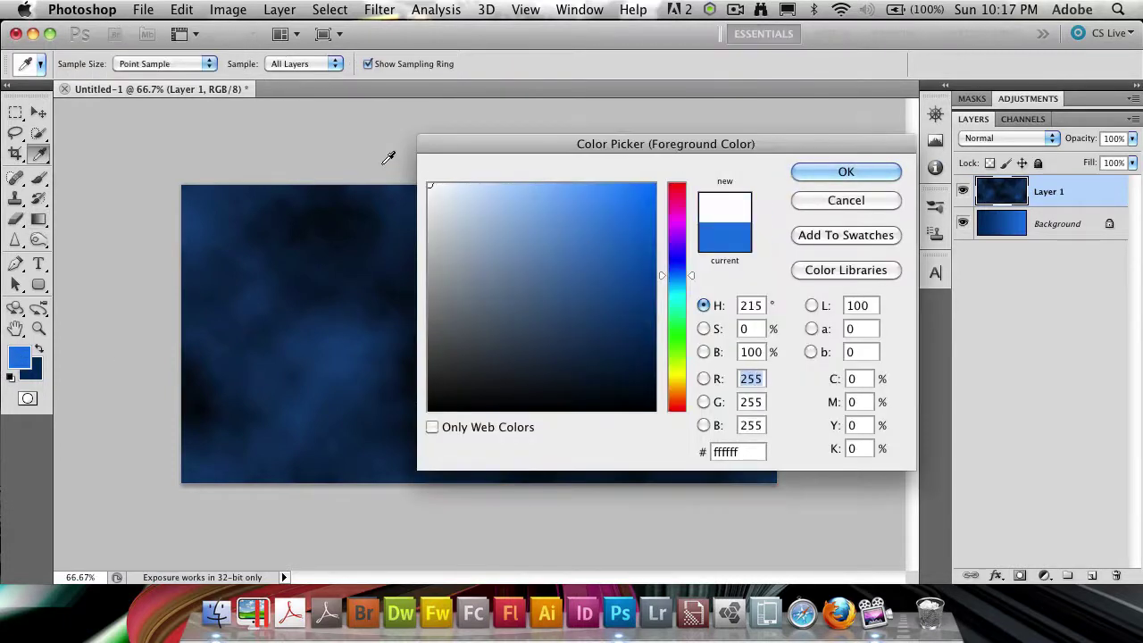
key(Return)
key(g)
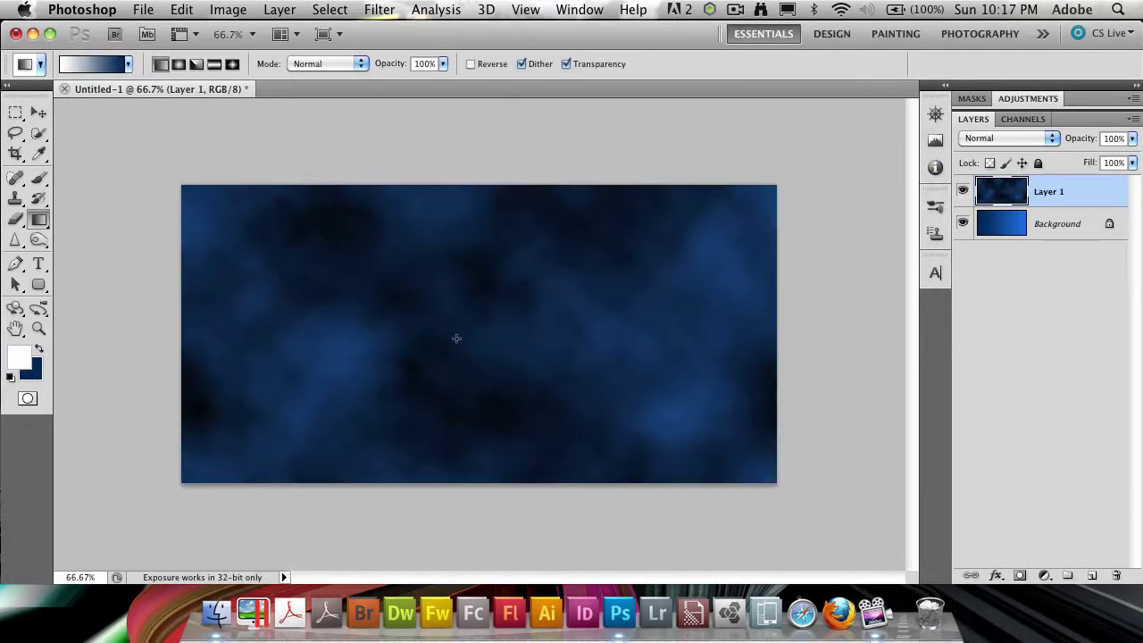
key(super+f)
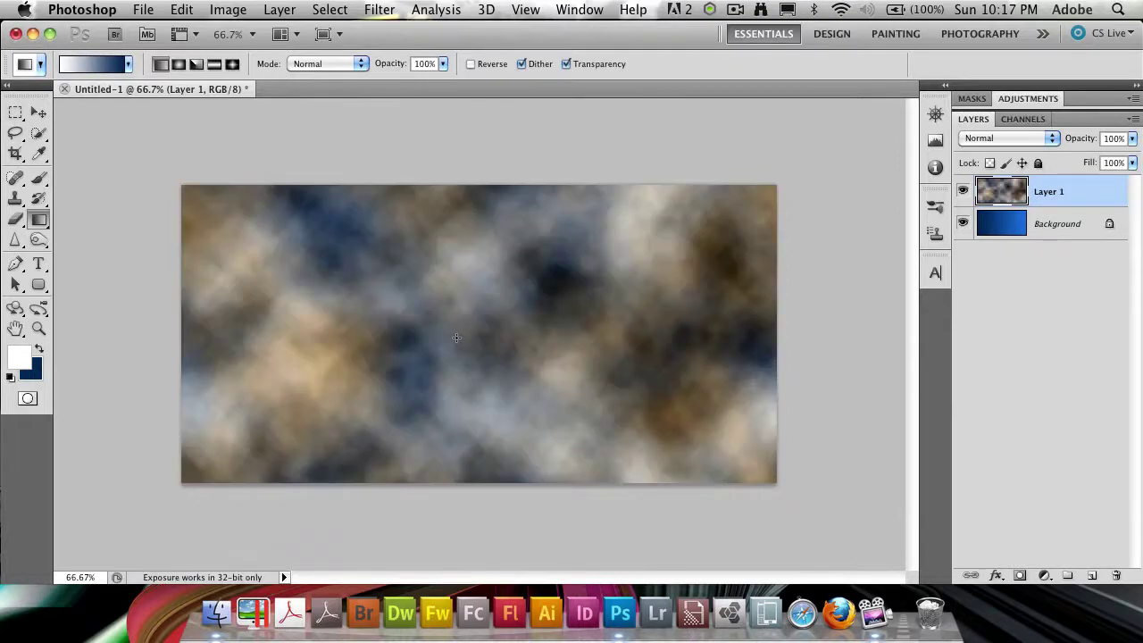
key(super+f)
key(super+f)
- Render soft blue-and-white Clouds on Layer 1
click(379, 9)
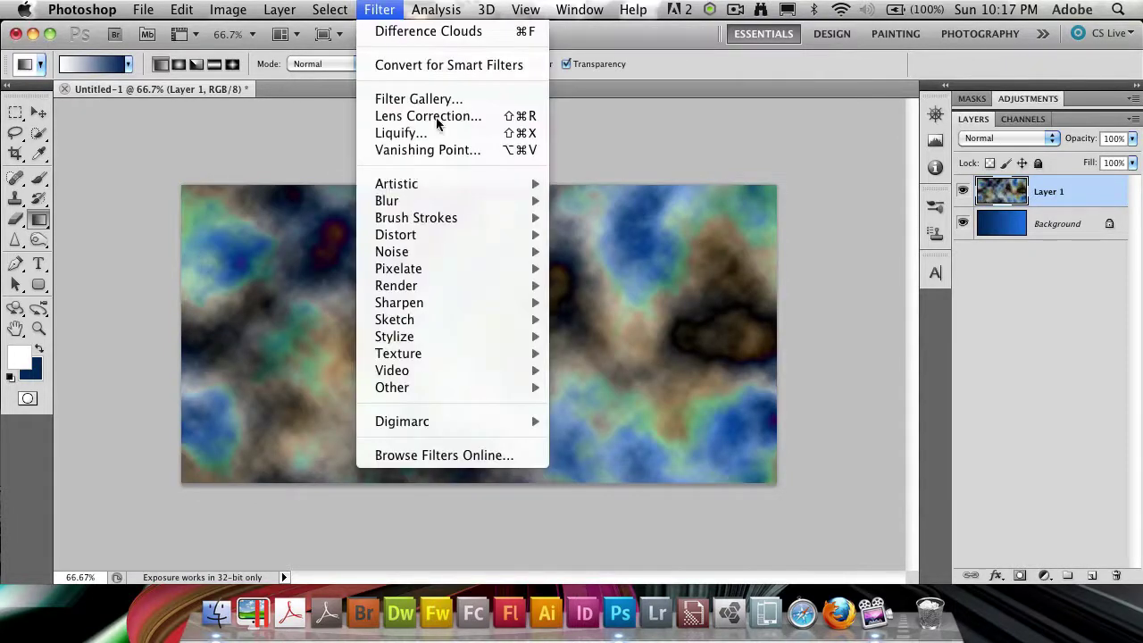
mouse_move(506, 285)
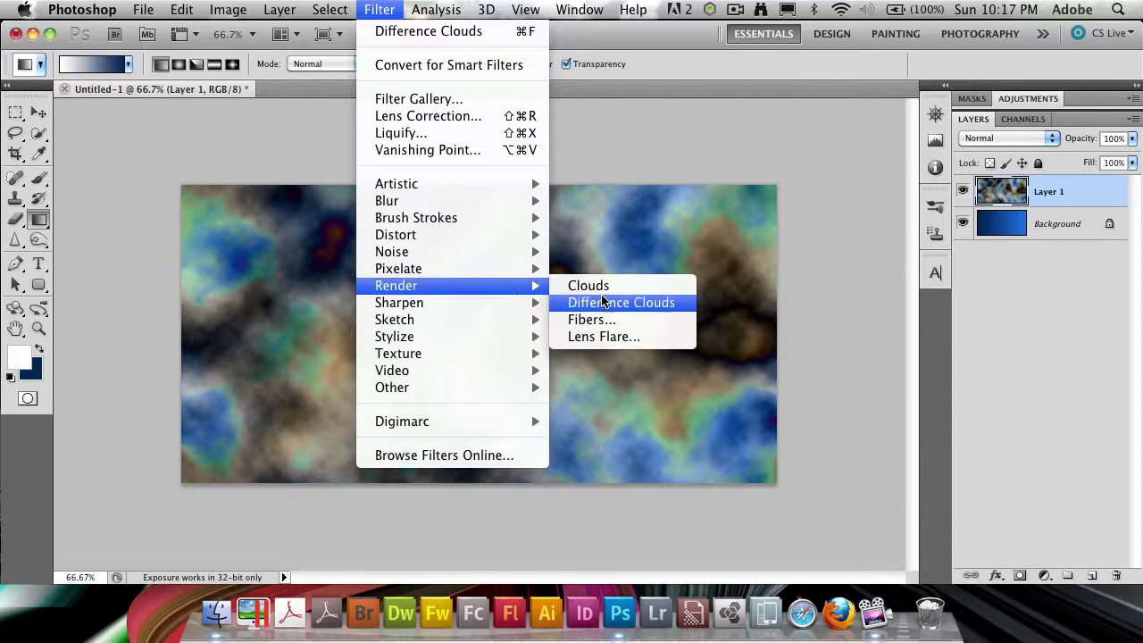
click(603, 285)
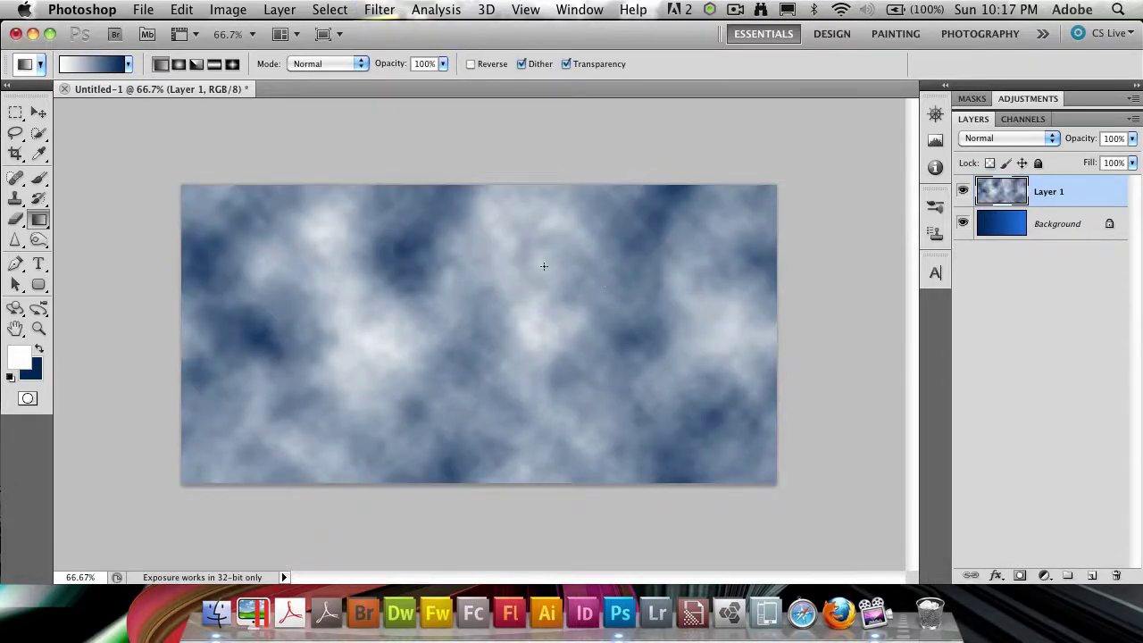
click(41, 373)
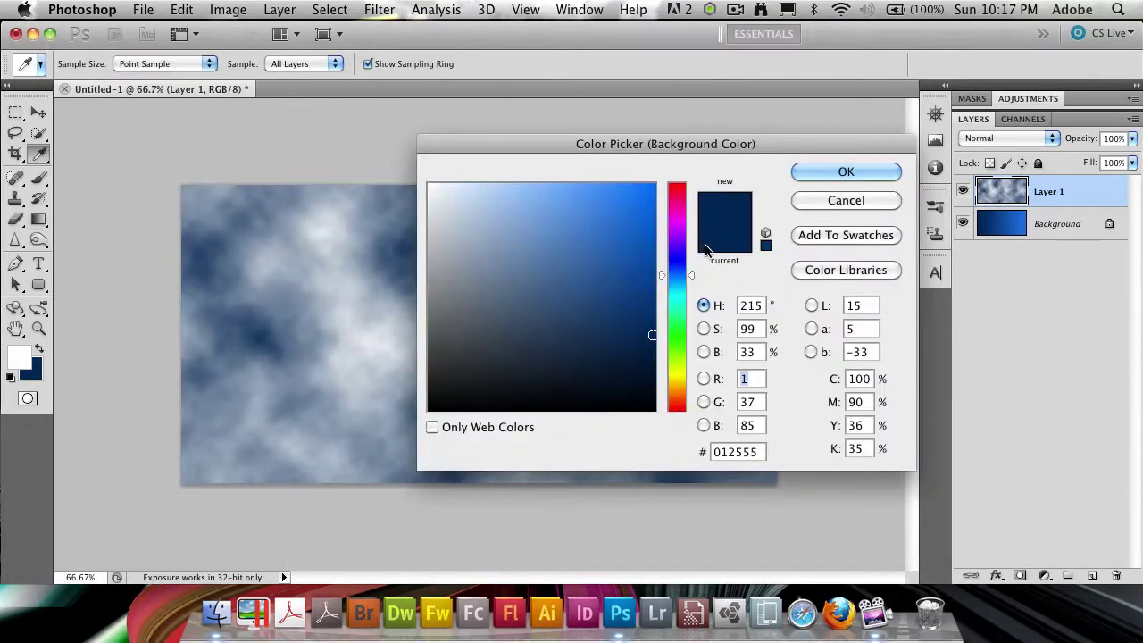
key(Return)
- Reset to default black and white and apply Difference Clouds three times for a marbled texture
key(d)
click(379, 10)
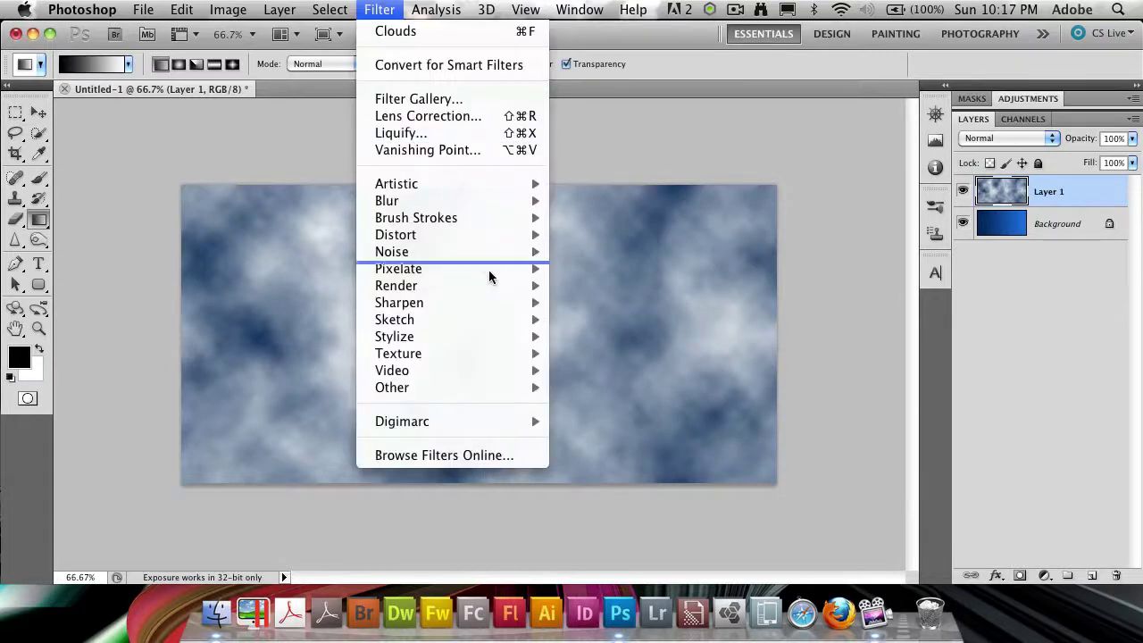
mouse_move(507, 288)
click(599, 303)
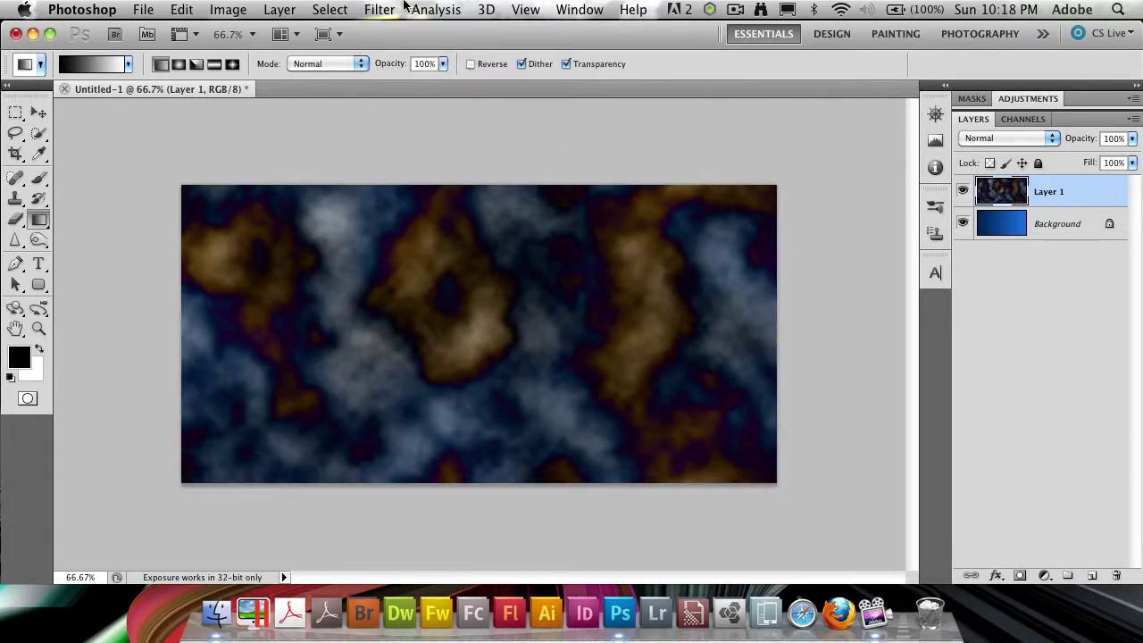
key(super+f)
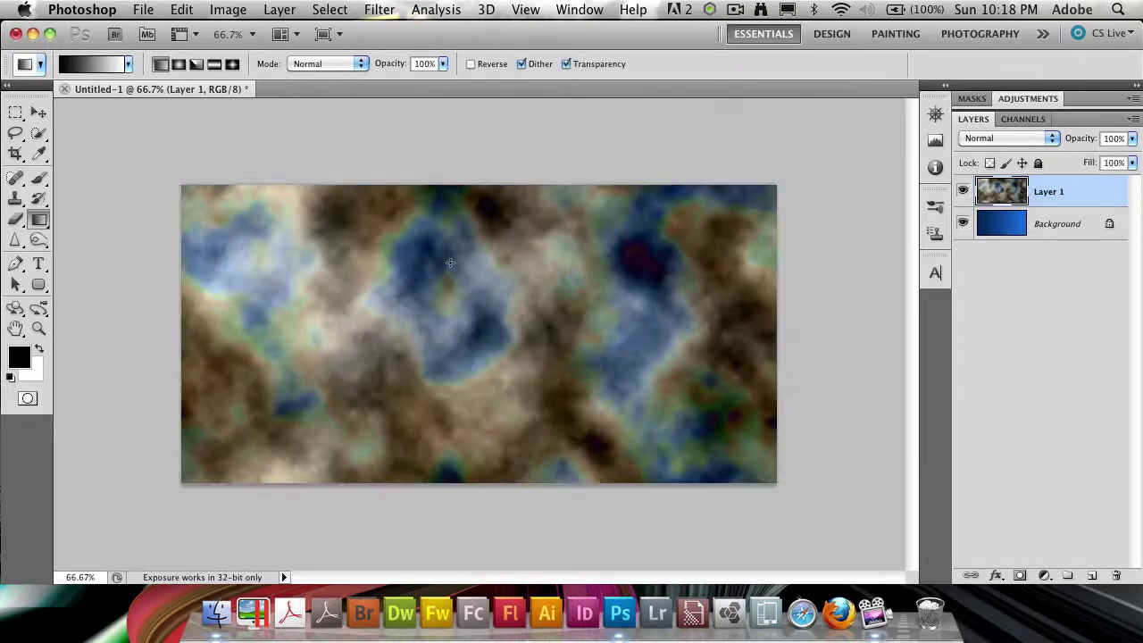
click(961, 225)
key(super+f)
key(super+f)
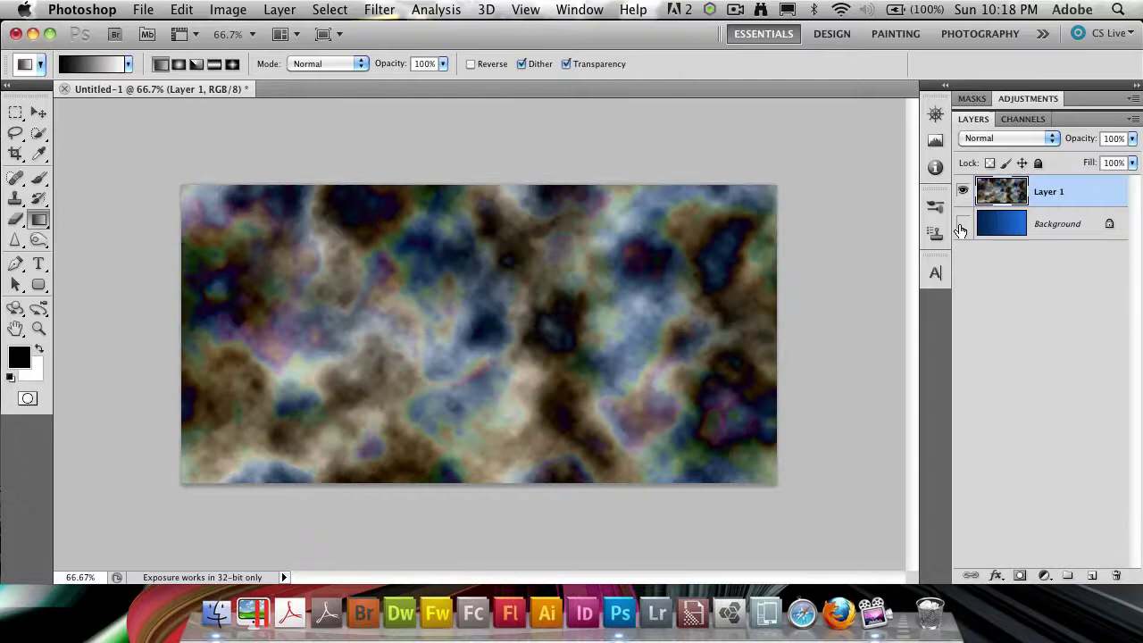
click(962, 225)
click(368, 9)
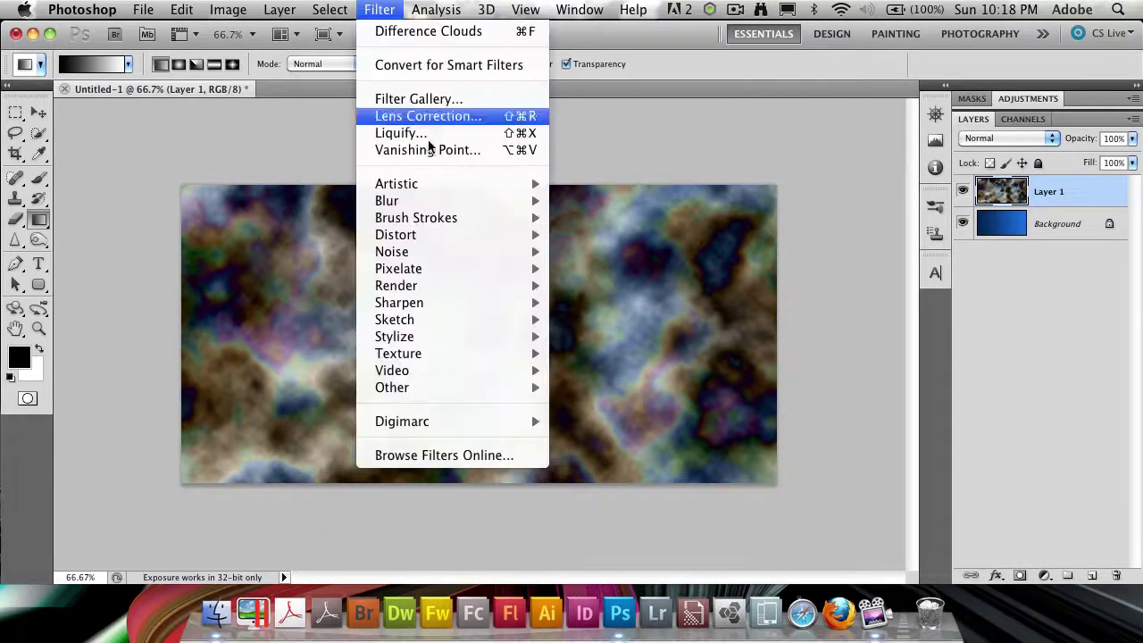
- Render grey Clouds on Layer 1 and set its blend mode to Overlay
mouse_move(458, 252)
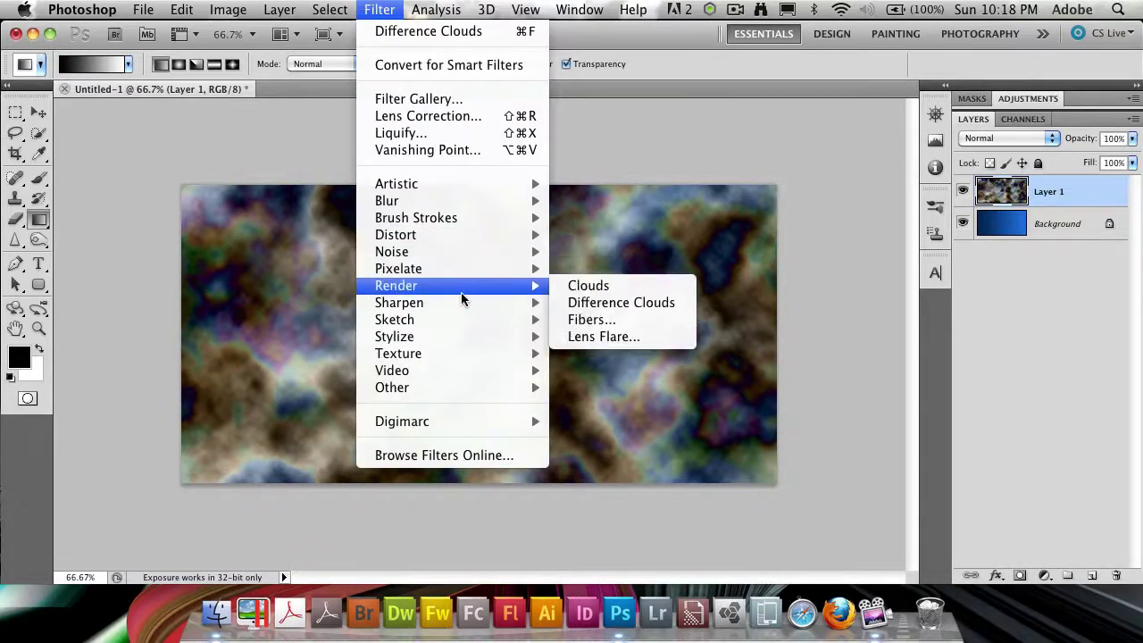
mouse_move(540, 286)
click(588, 286)
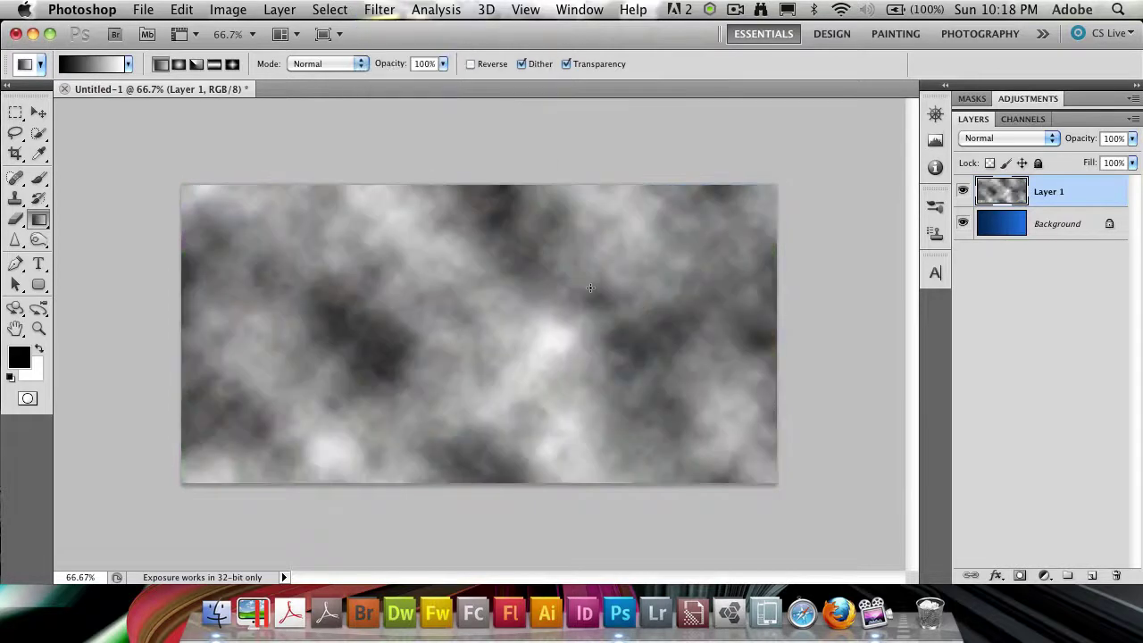
click(1015, 139)
click(835, 155)
click(1029, 140)
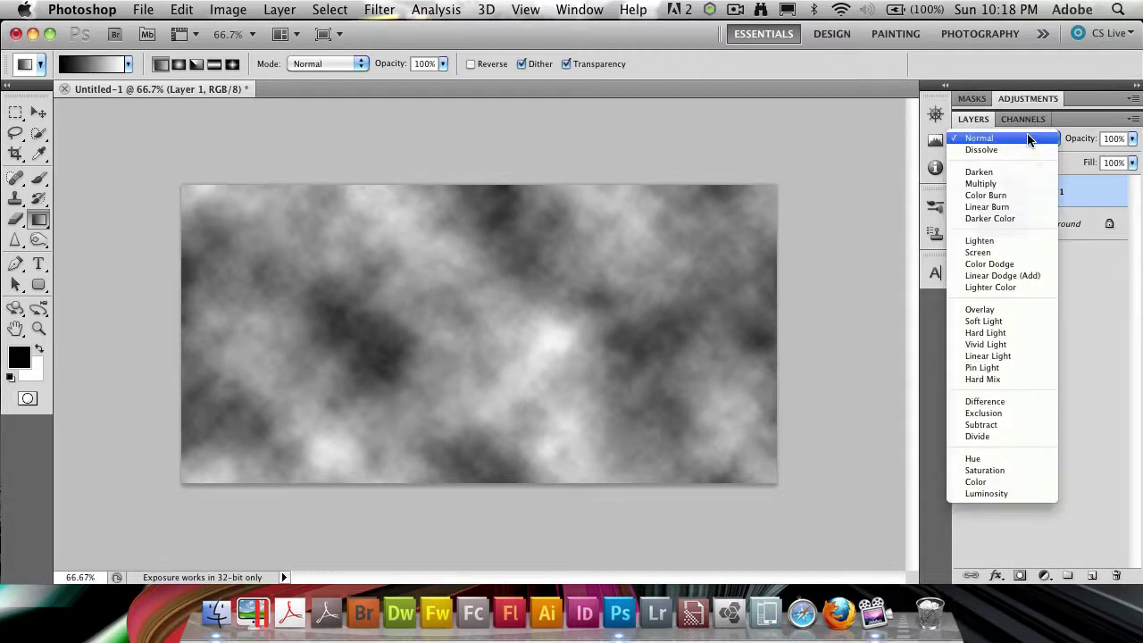
click(1016, 309)
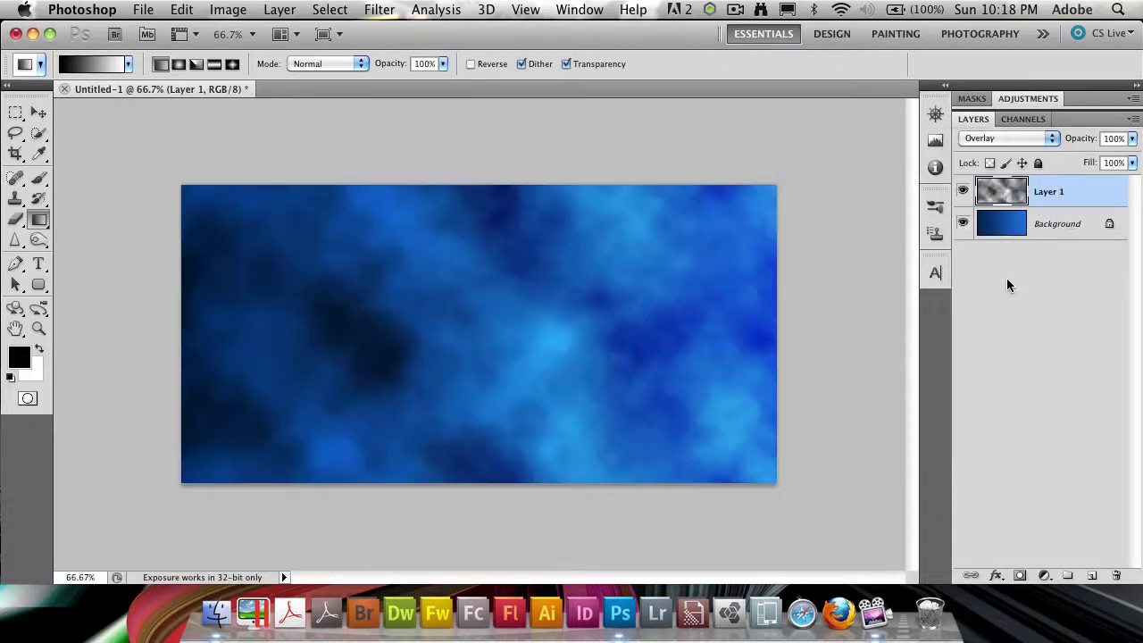
- Compare Soft Light, Hard Light, Vivid Light, Multiply and Lighten blending on the clouds layer
click(985, 141)
click(987, 146)
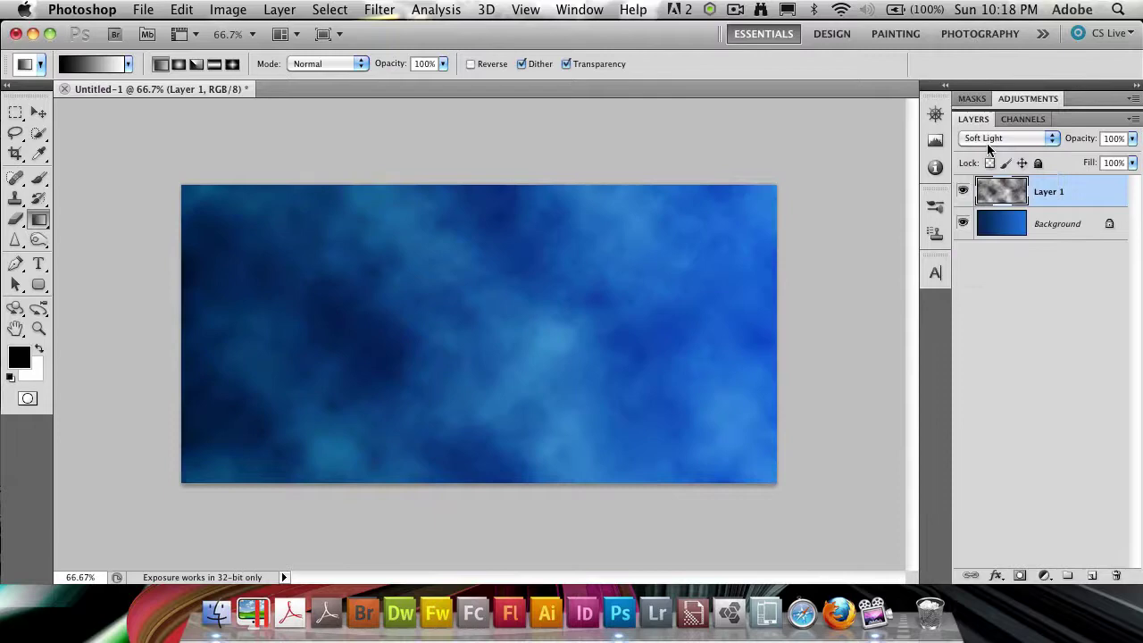
click(987, 143)
click(991, 149)
click(989, 142)
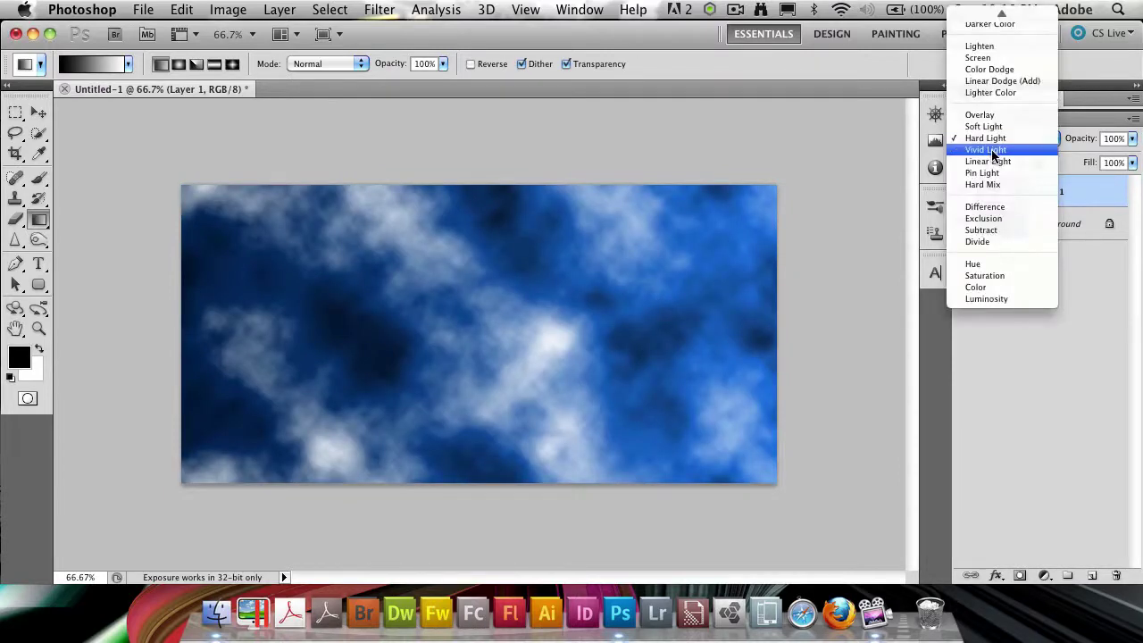
click(993, 148)
click(992, 143)
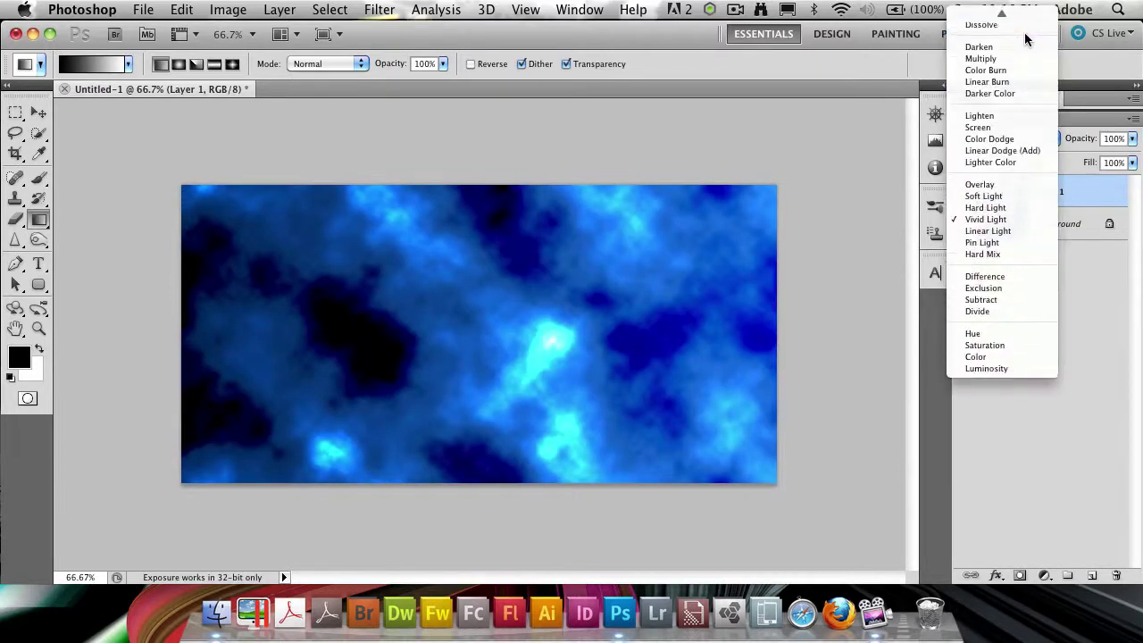
click(1023, 55)
click(992, 141)
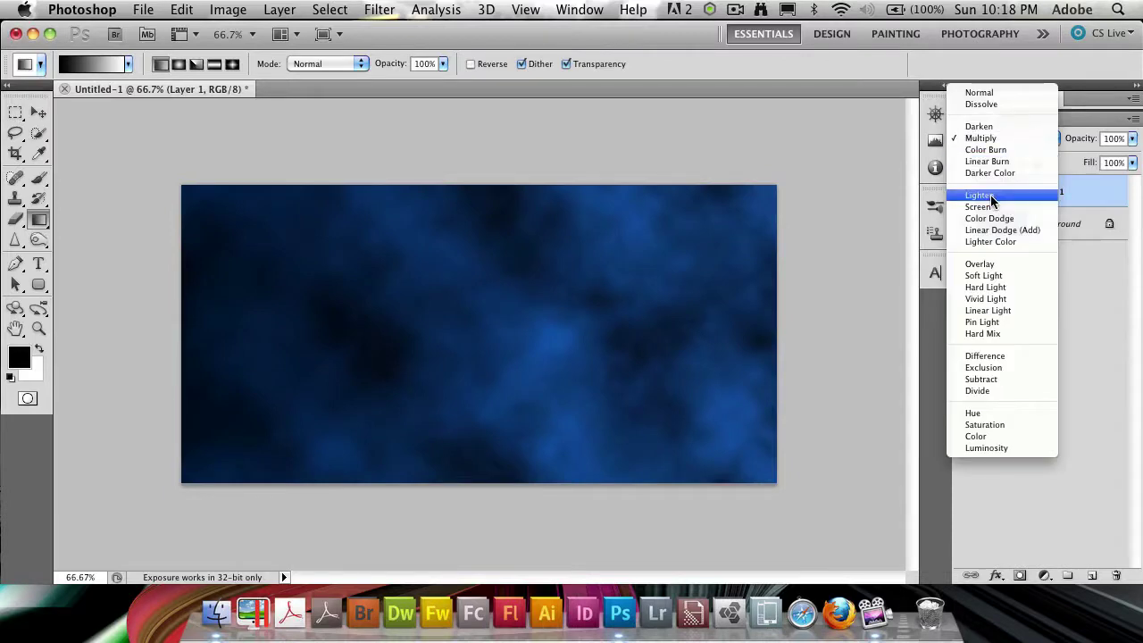
click(993, 193)
- Try Color Dodge, then settle the clouds layer on Overlay and reselect Layer 1
click(1000, 141)
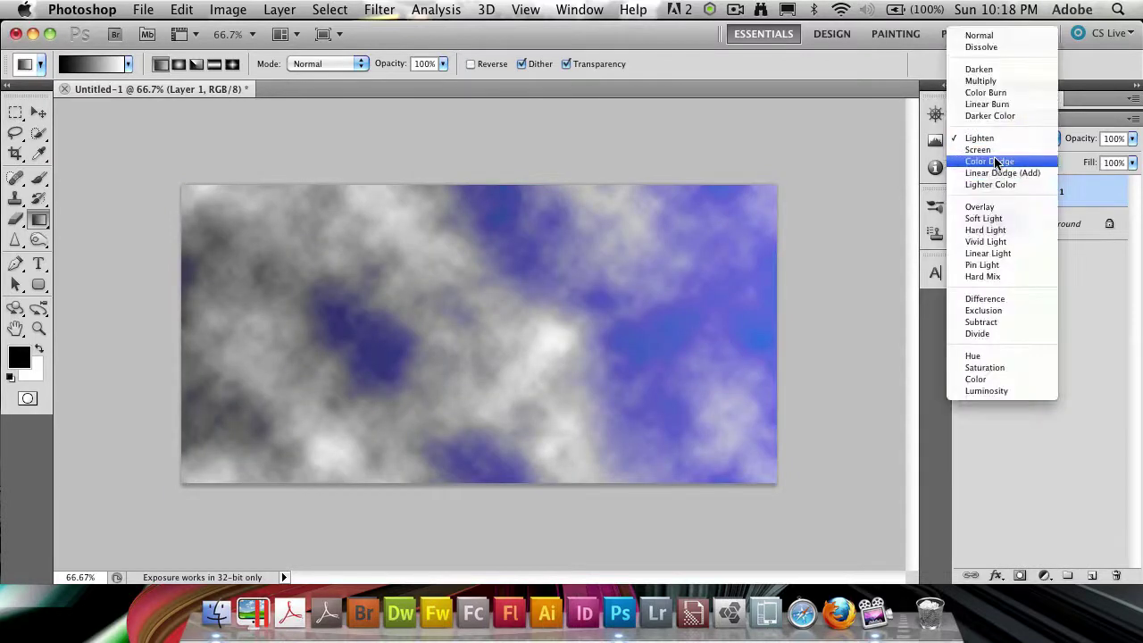
click(991, 161)
click(996, 140)
click(982, 184)
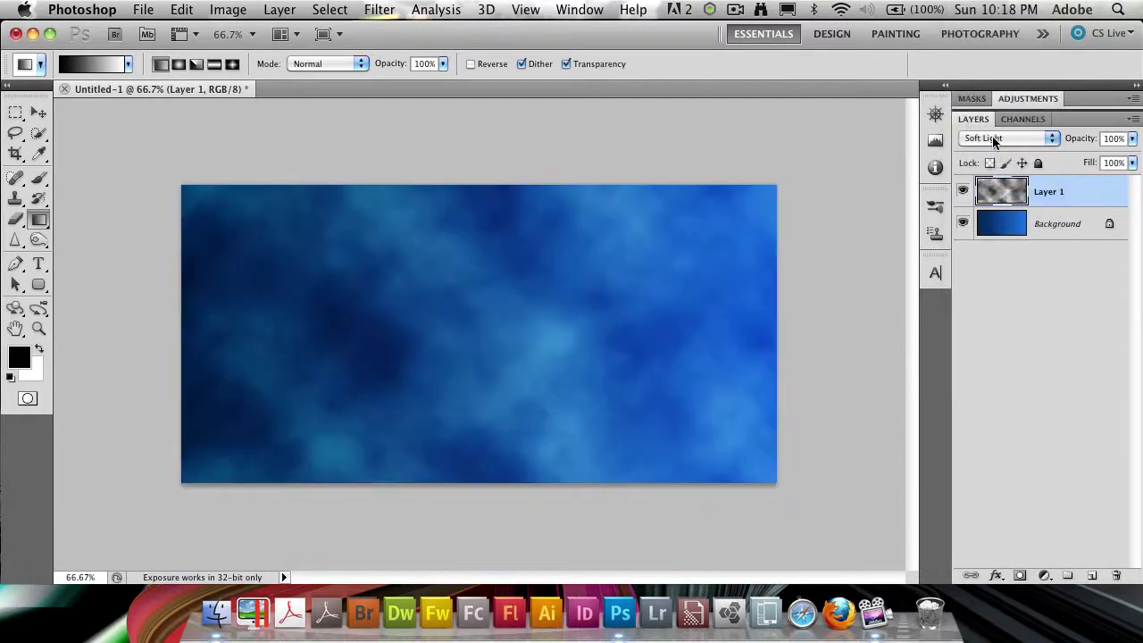
click(993, 141)
click(991, 144)
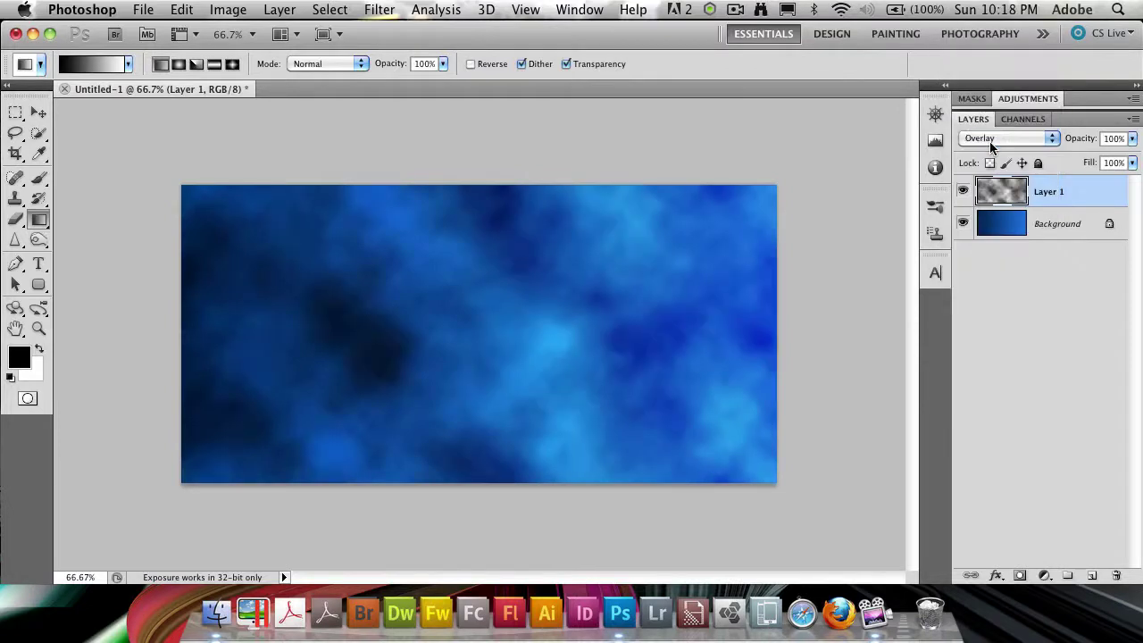
click(1097, 292)
click(1047, 194)
- Merge Layer 1 down with Cmd+E and apply an S-shaped Curves darkening shadows and brightening highlights
key(super+e)
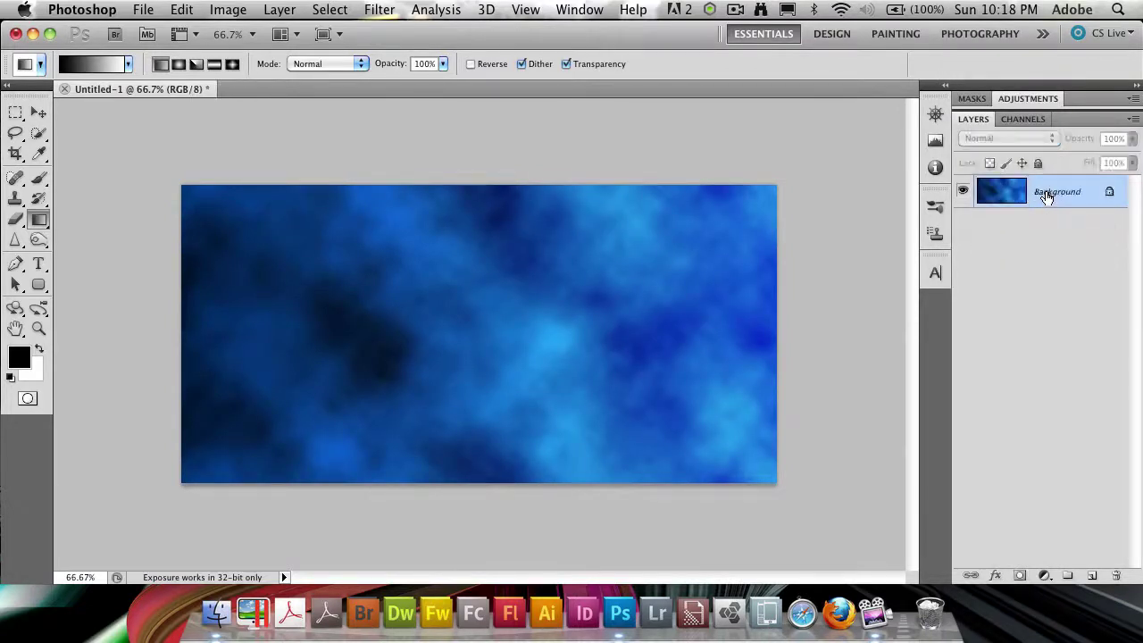
click(245, 11)
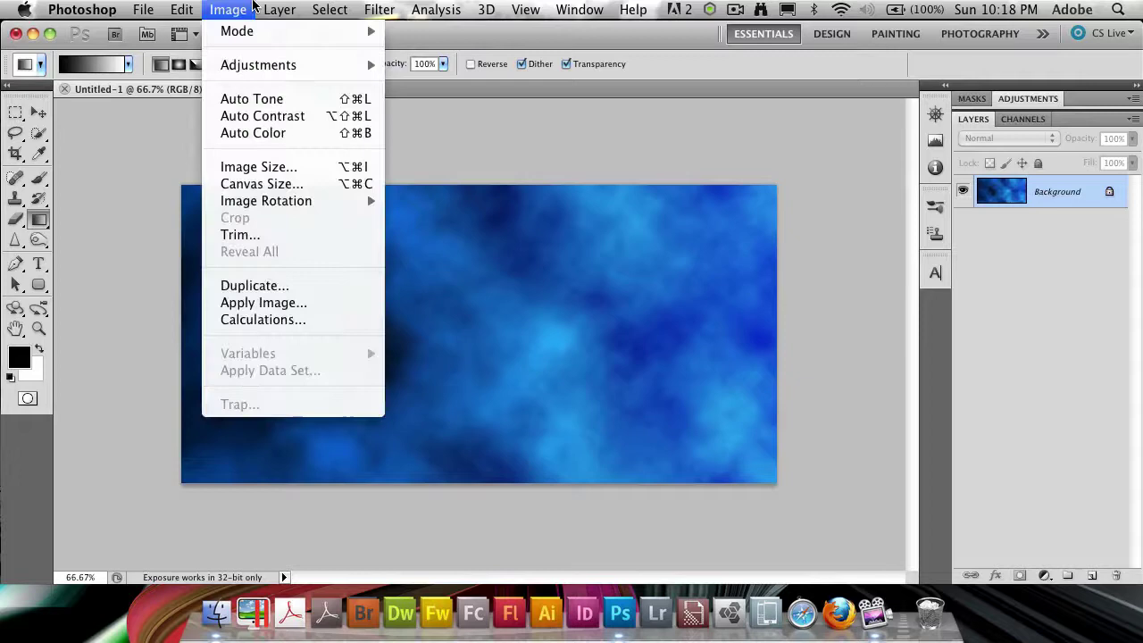
mouse_move(294, 65)
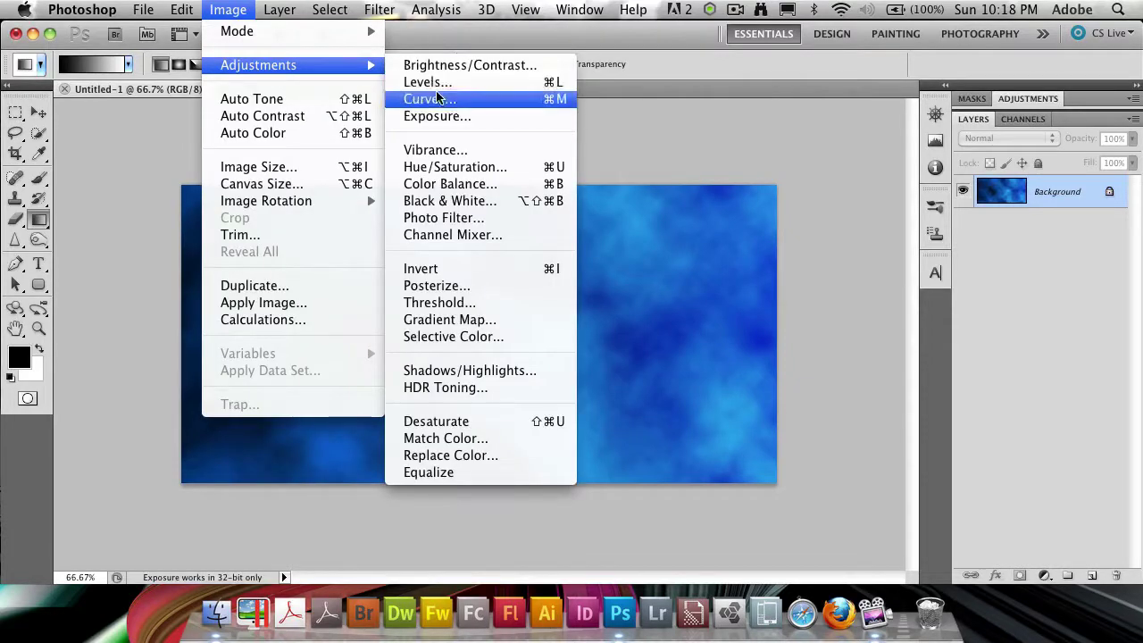
click(437, 99)
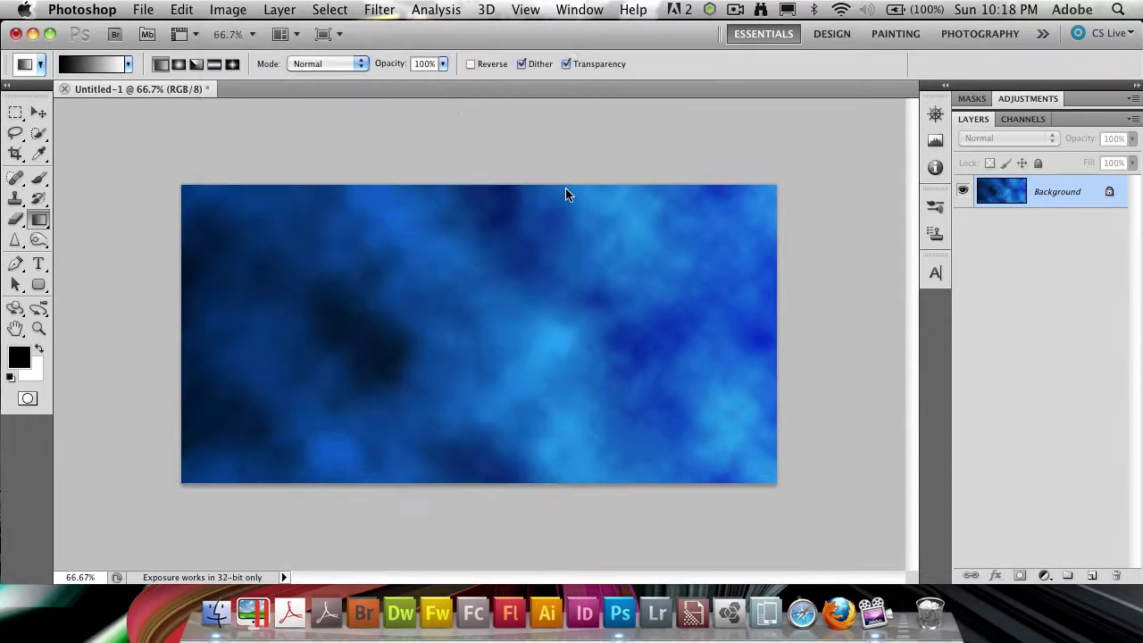
drag(782, 312, 784, 307)
drag(901, 192, 878, 186)
mouse_move(777, 302)
mouse_down()
mouse_move(808, 312)
mouse_move(796, 299)
mouse_up()
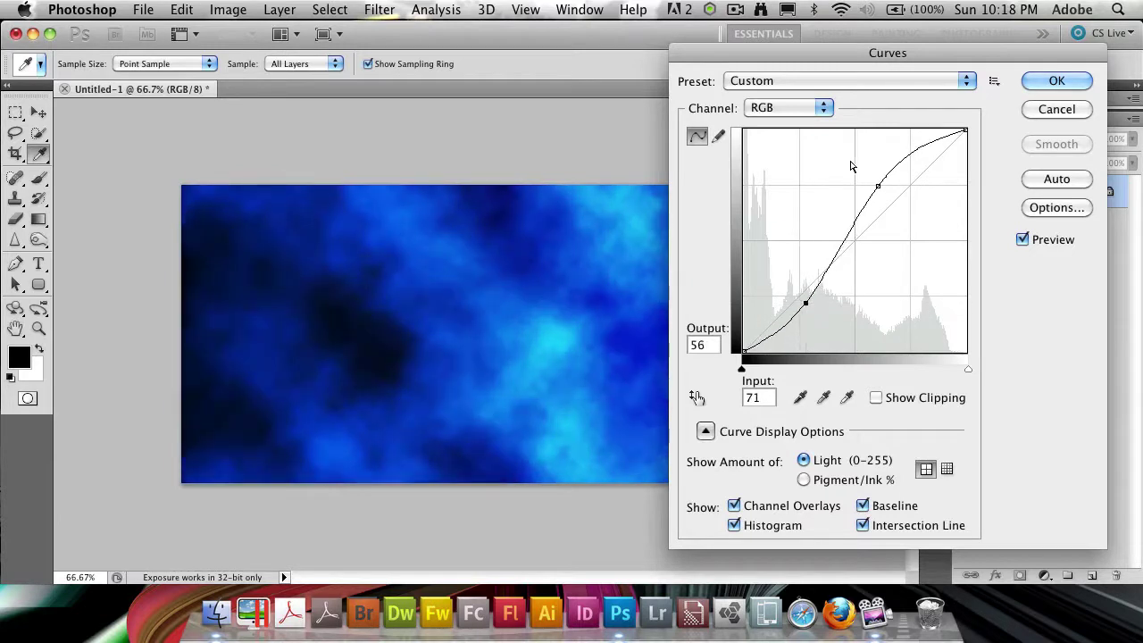
drag(875, 181, 880, 190)
drag(806, 302, 806, 311)
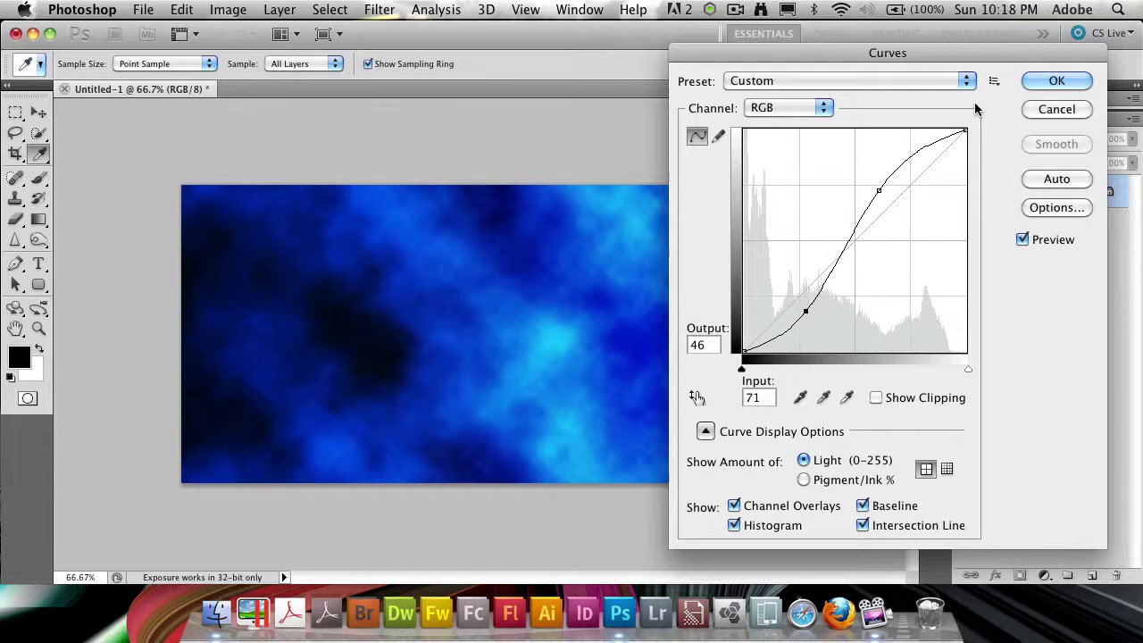
click(1027, 84)
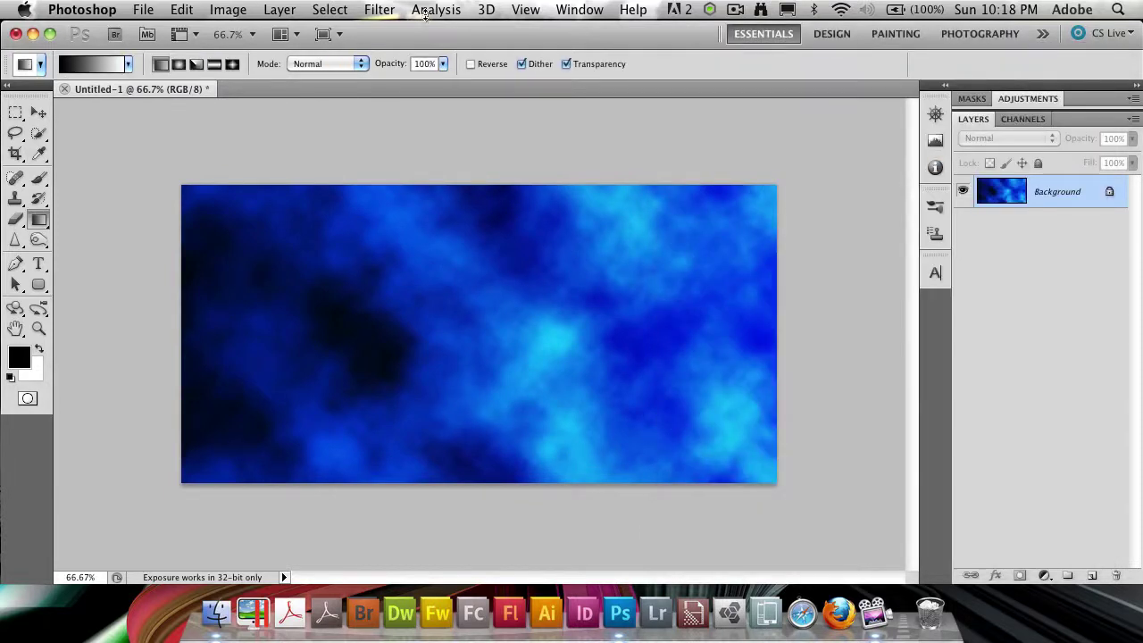
- Apply the Mosaic filter with a cell size of 16 square to the blue clouds
click(379, 9)
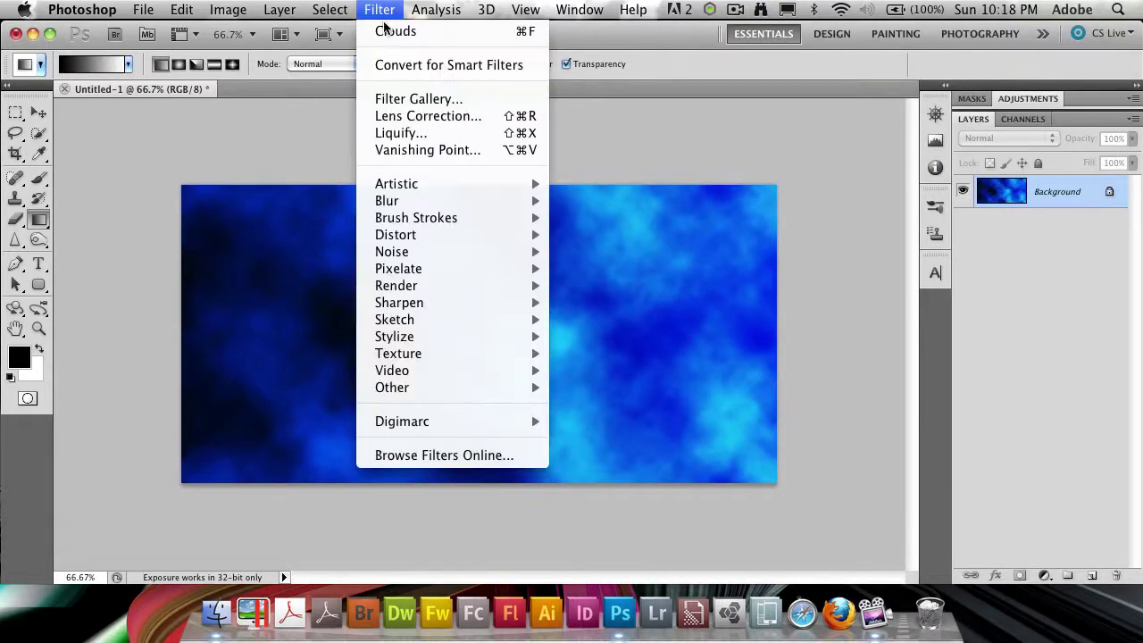
mouse_move(478, 305)
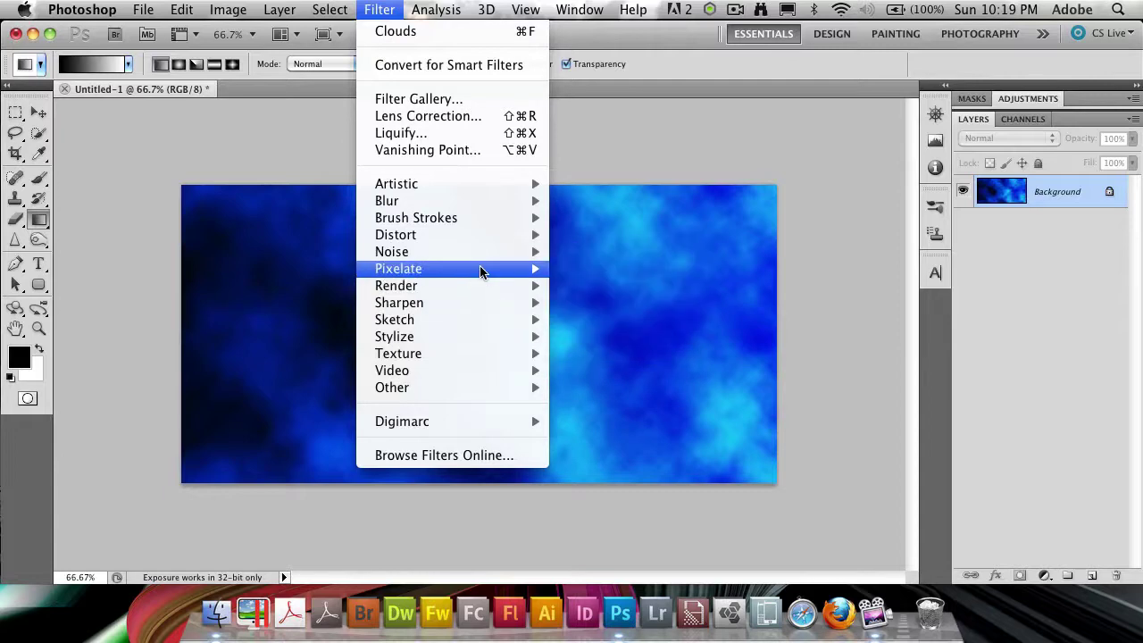
mouse_move(479, 271)
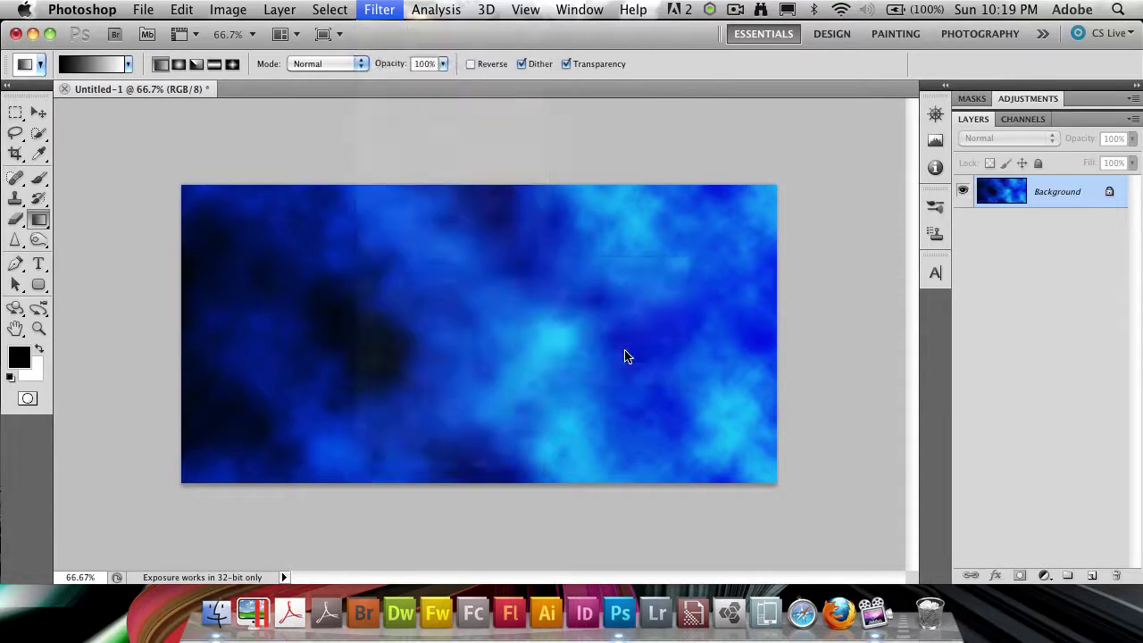
mouse_move(682, 386)
mouse_down()
mouse_move(801, 378)
mouse_move(668, 385)
mouse_move(683, 394)
mouse_move(676, 385)
mouse_up()
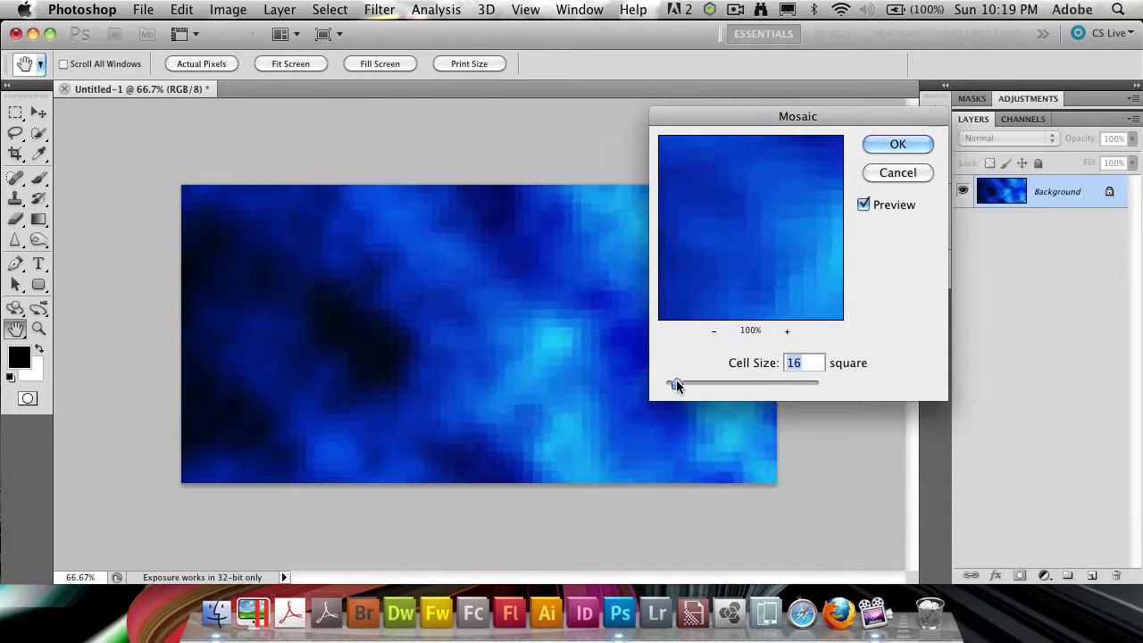
click(891, 147)
- Apply Surface Blur to the mosaic with Radius 7 pixels and Threshold 11 levels
key(g)
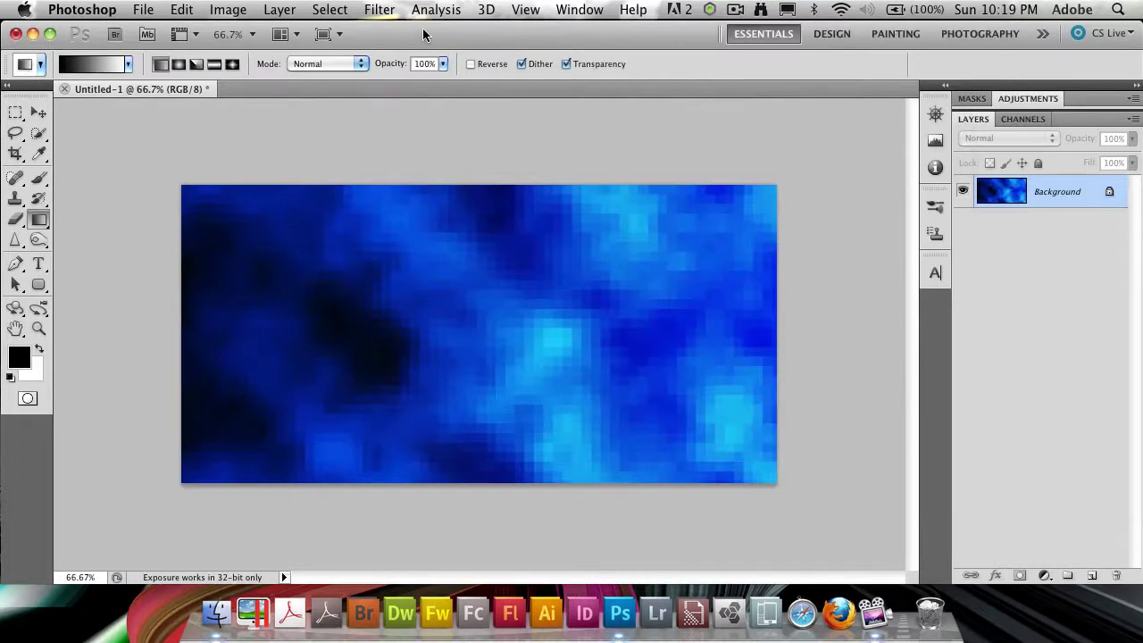
click(378, 9)
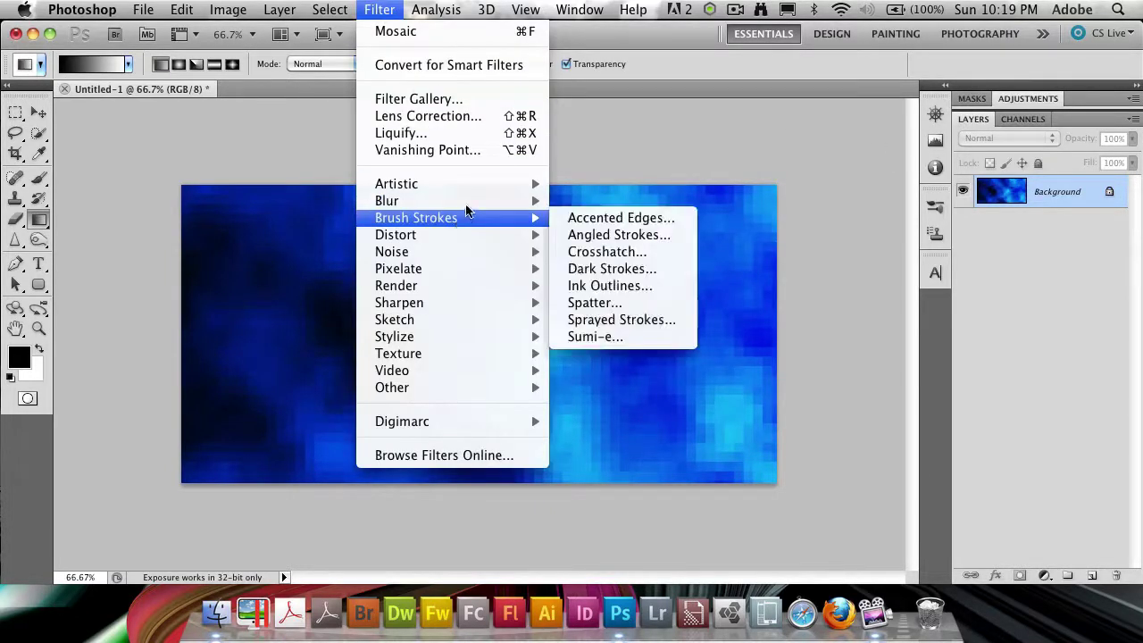
mouse_move(500, 201)
click(626, 370)
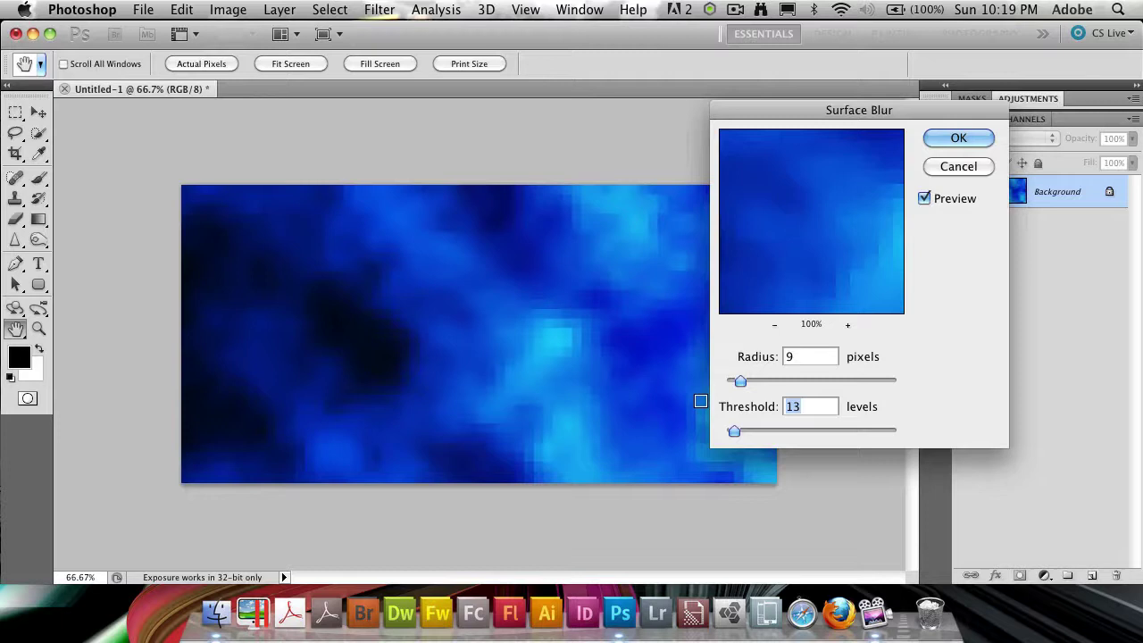
drag(740, 382, 712, 382)
drag(731, 430, 762, 431)
mouse_move(728, 382)
mouse_down()
mouse_move(745, 385)
mouse_move(734, 384)
mouse_up()
drag(761, 432, 734, 435)
click(955, 140)
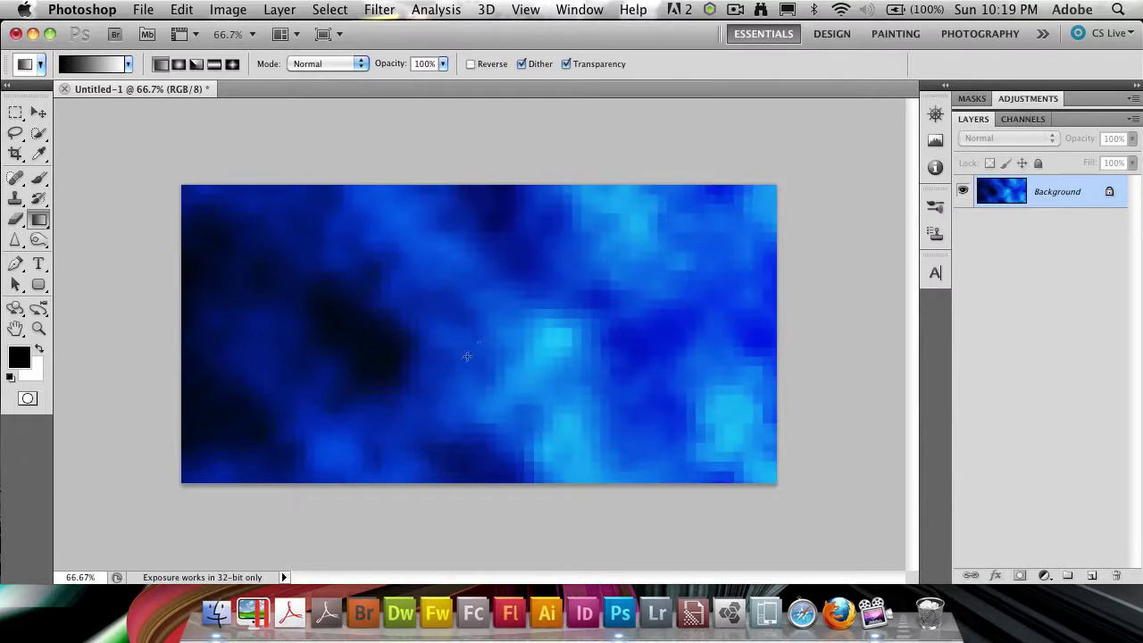
key(super+plus)
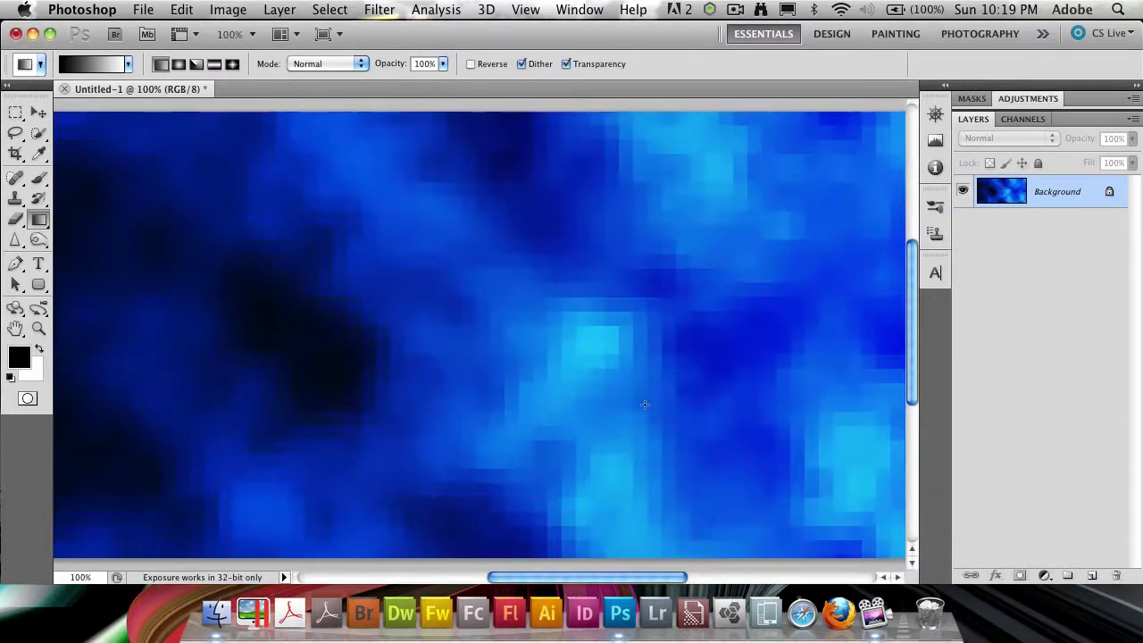
scroll(642, 404, left, 5)
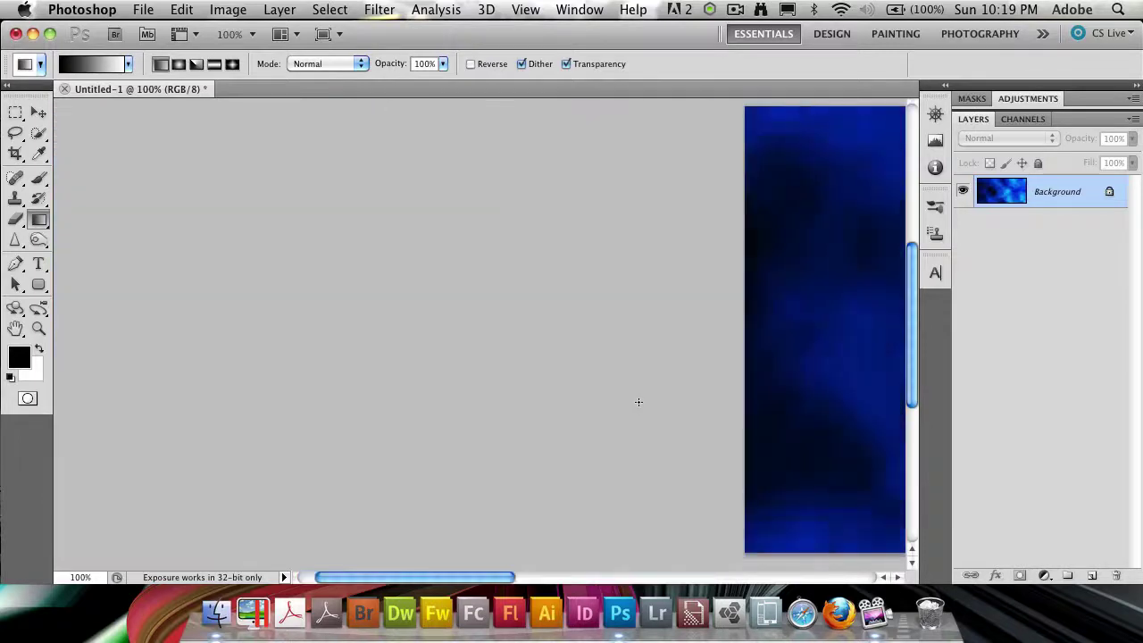
scroll(642, 405, right, 10)
key(super+minus)
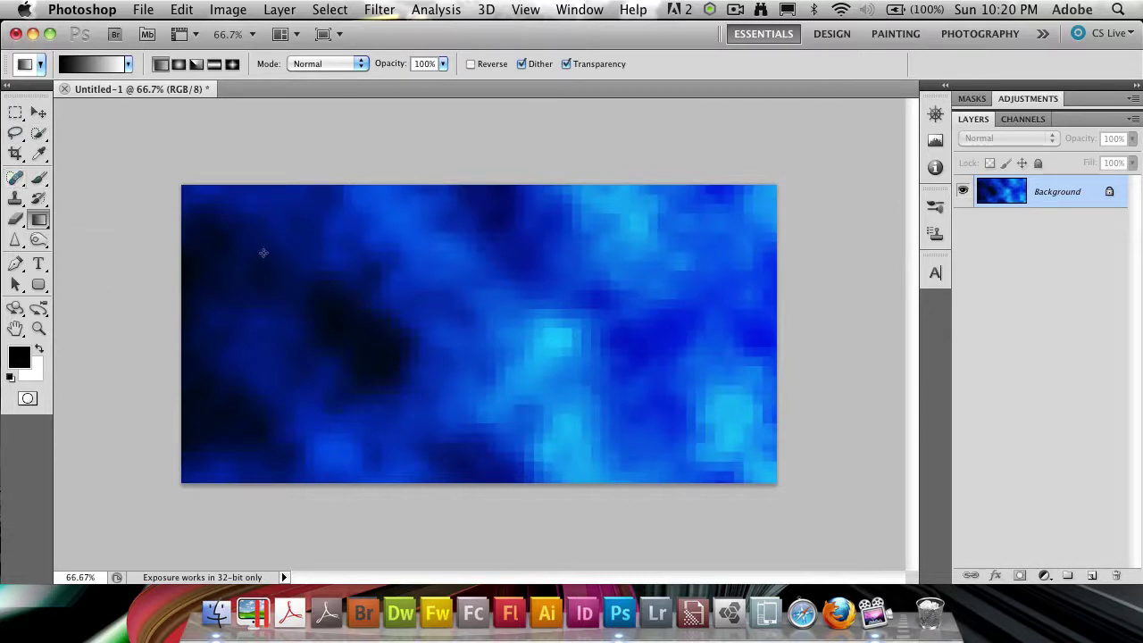
click(39, 264)
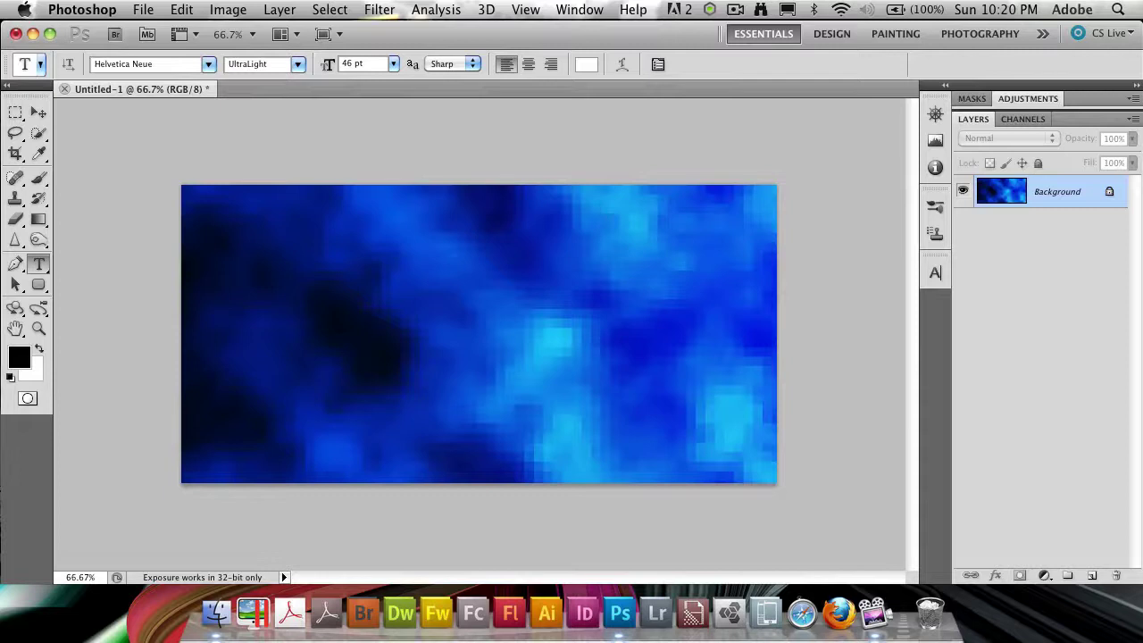
key(v)
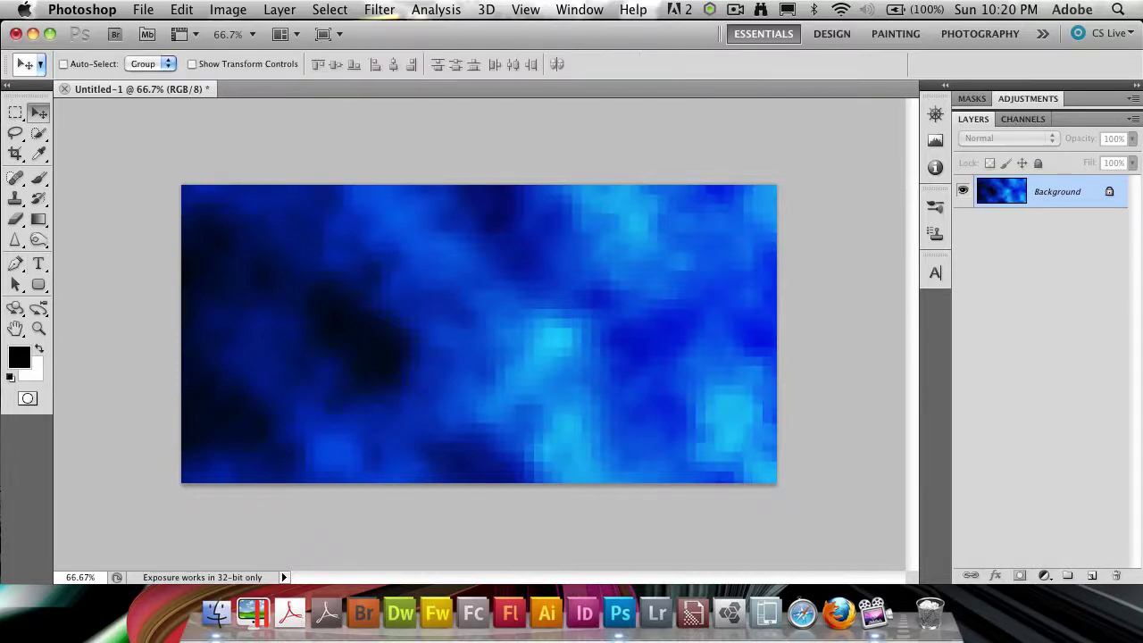